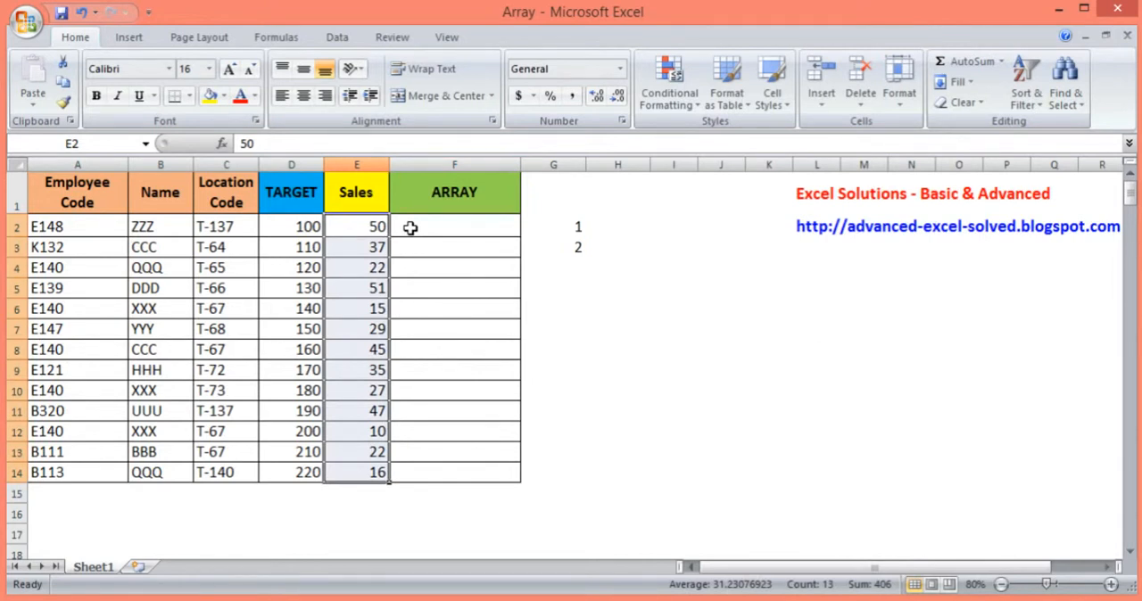
# Fill cell E2 in the Sales column with yellow
pyautogui.click(376, 228)
pyautogui.moveTo(376, 227); pyautogui.dragTo(378, 473)
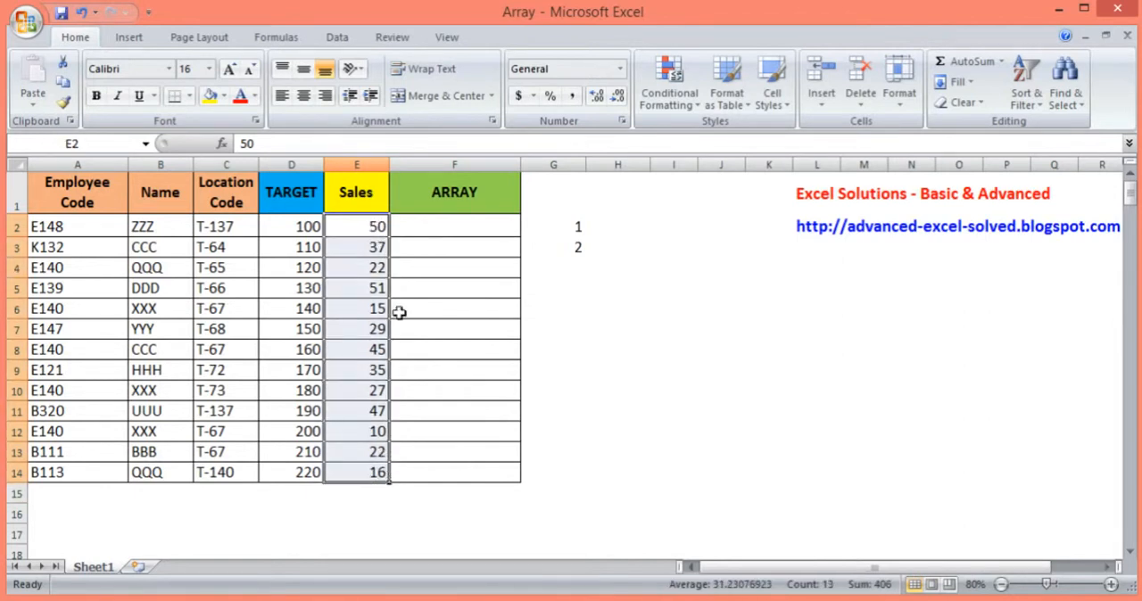
pyautogui.click(374, 227)
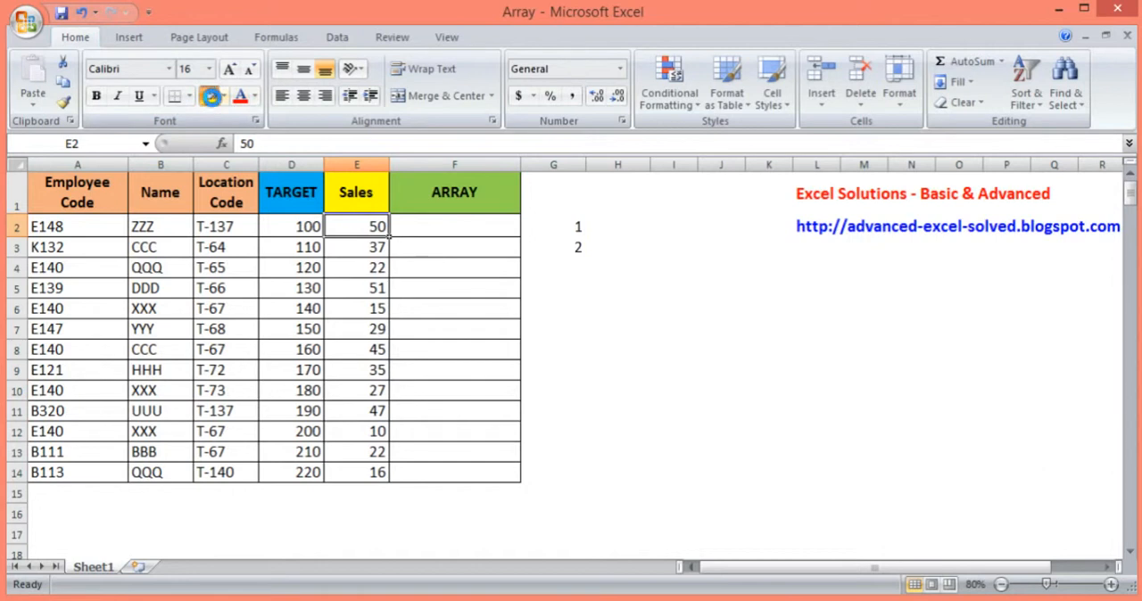
pyautogui.click(211, 95)
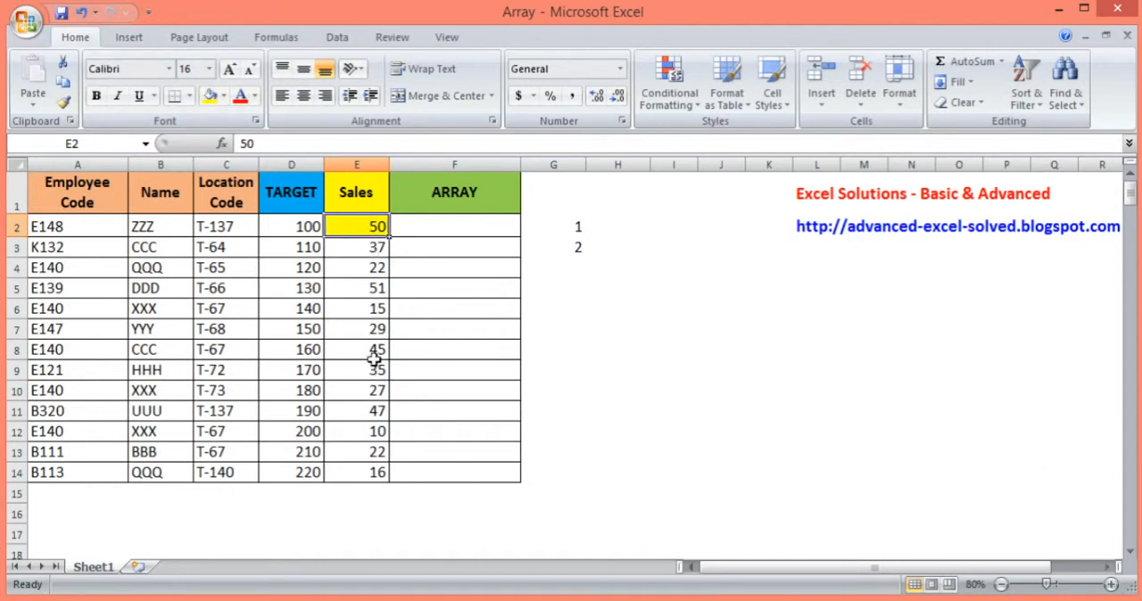
# Fill cells E5 and E2 in the Sales column with the recently used blue
pyautogui.click(373, 289)
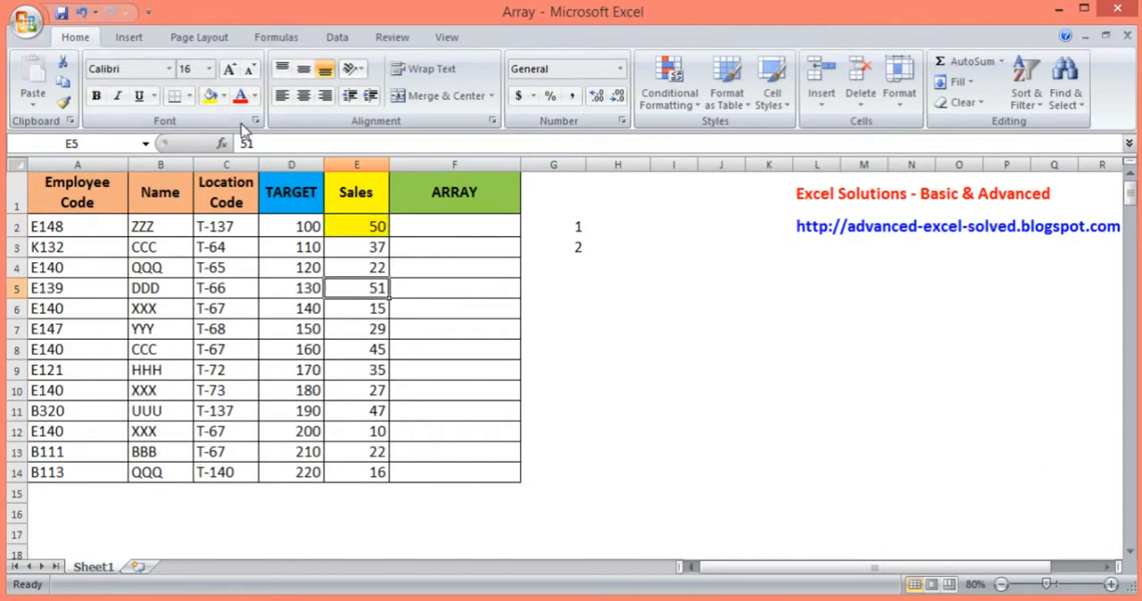
pyautogui.click(223, 96)
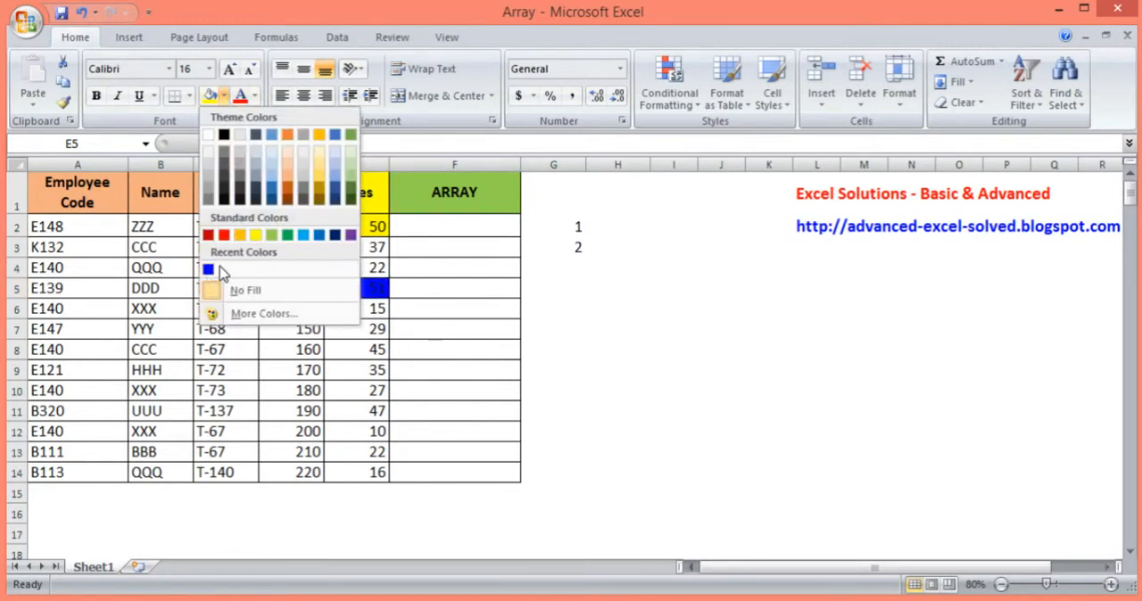
pyautogui.click(210, 269)
pyautogui.click(357, 226)
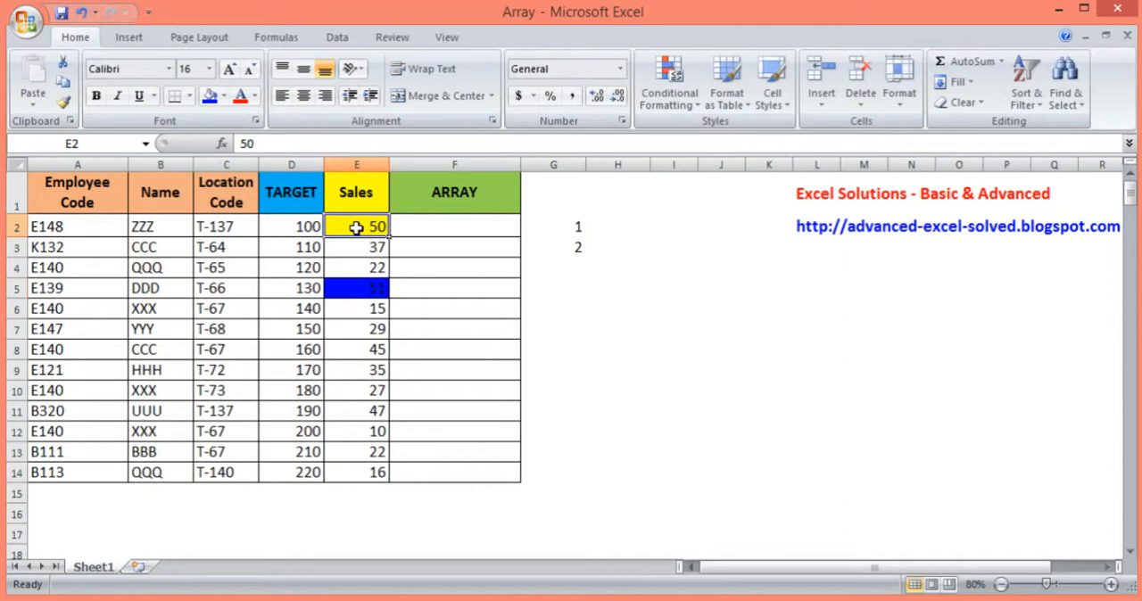
pyautogui.press('F4')
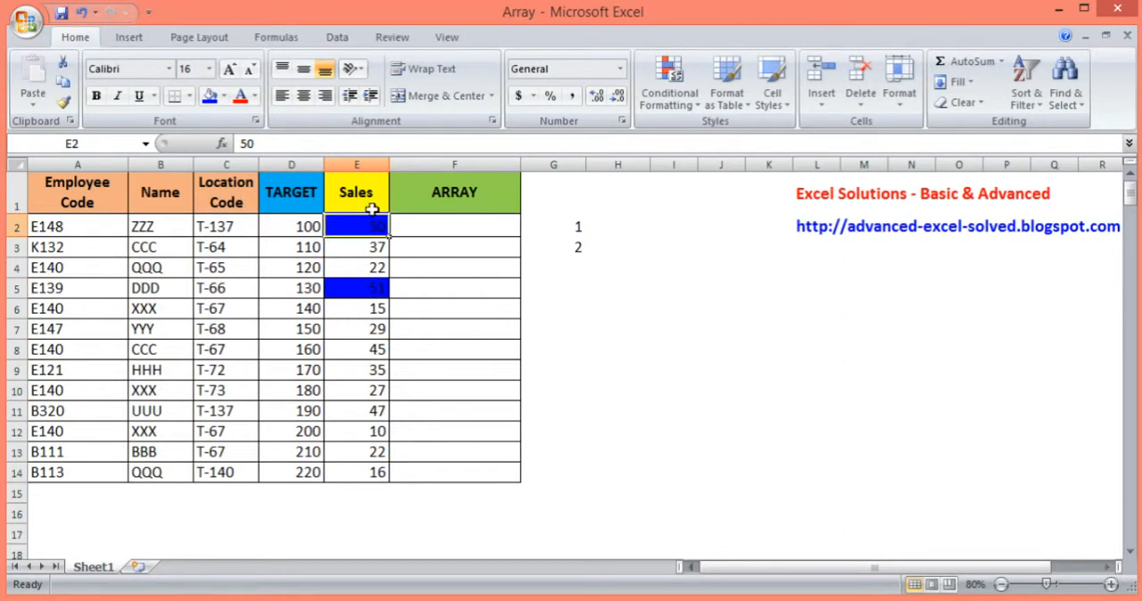
pyautogui.click(369, 289)
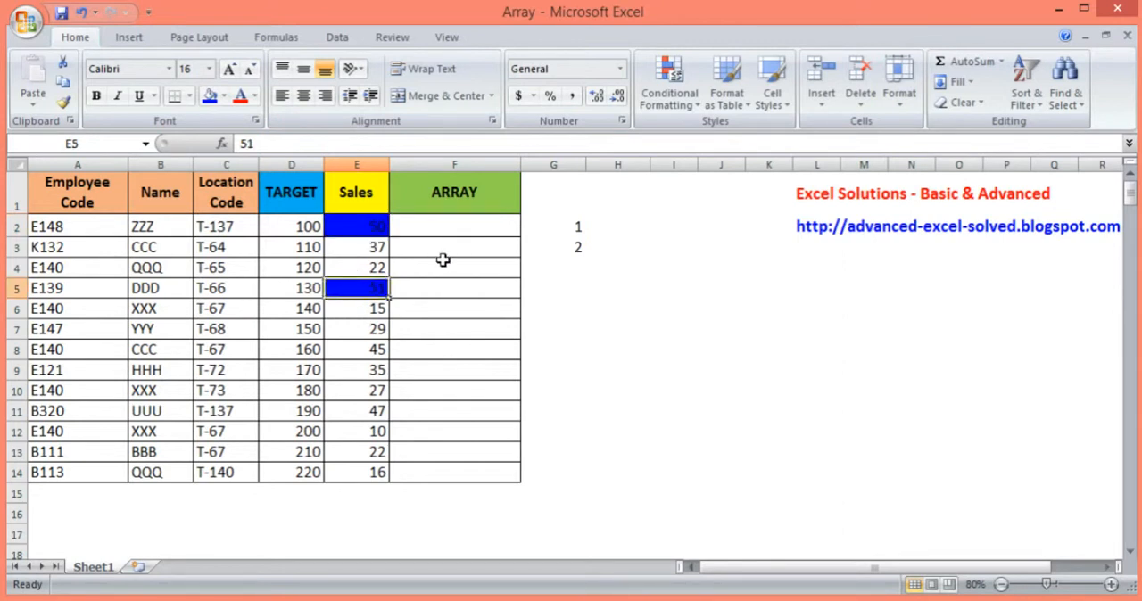
# Enter 101 in cell F2, replace it with 10000, and enter 100 in F3
pyautogui.click(442, 228)
pyautogui.write('101')
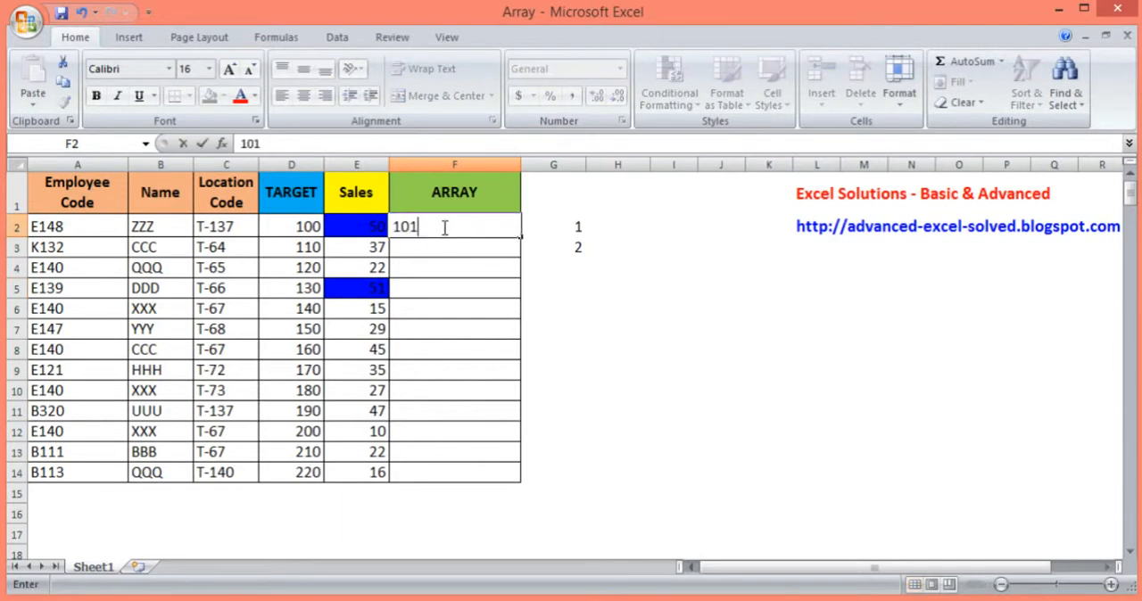
pyautogui.press('Return')
pyautogui.click(442, 228)
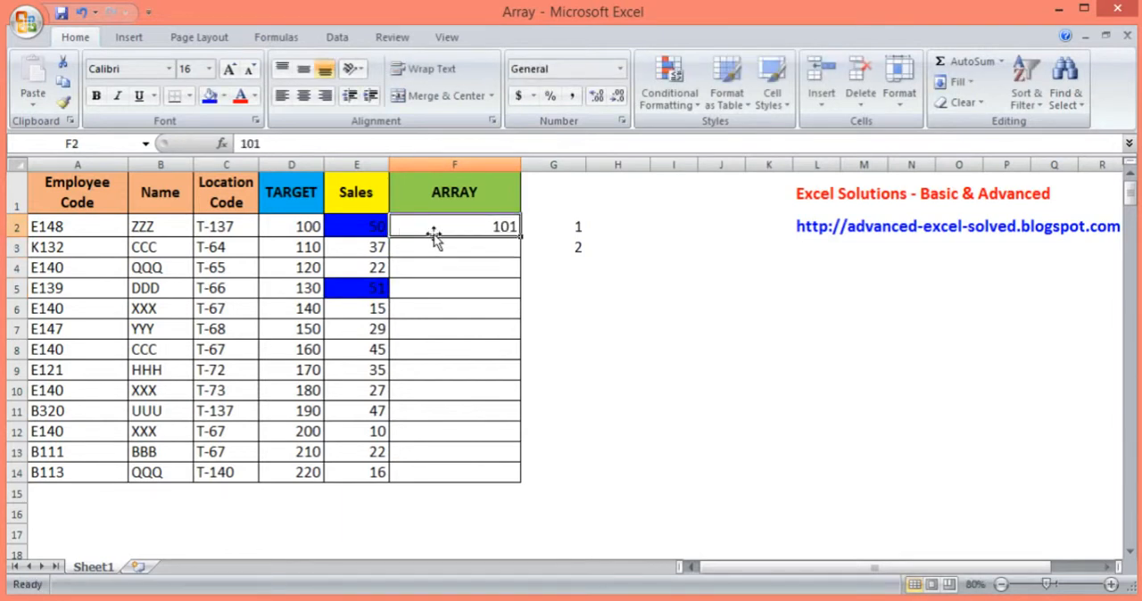
pyautogui.write('10000')
pyautogui.press('Return')
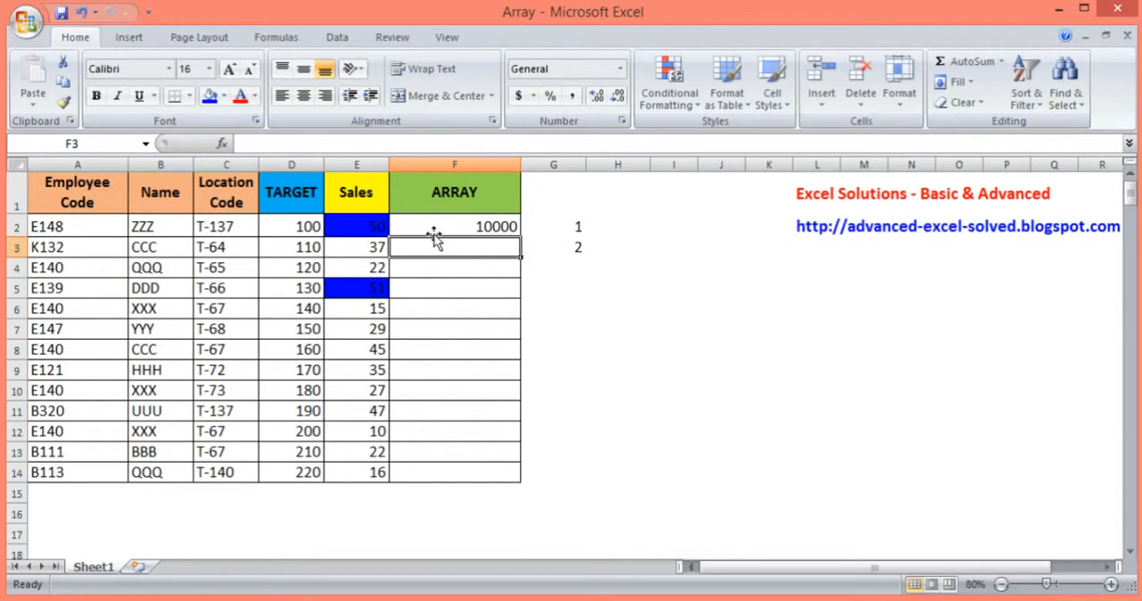
pyautogui.write('100')
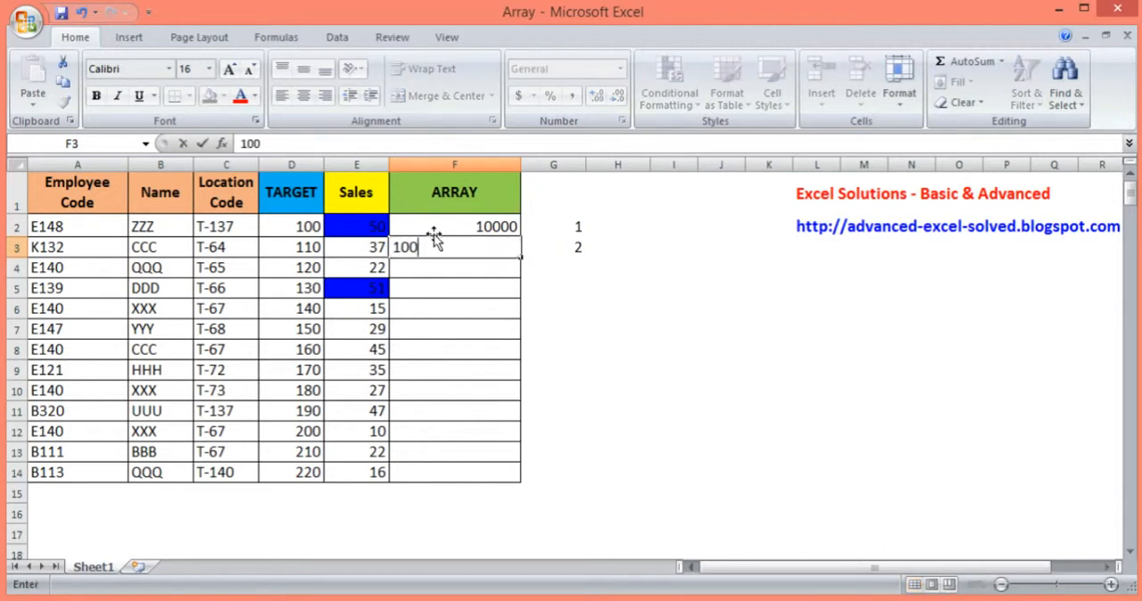
pyautogui.press('Return')
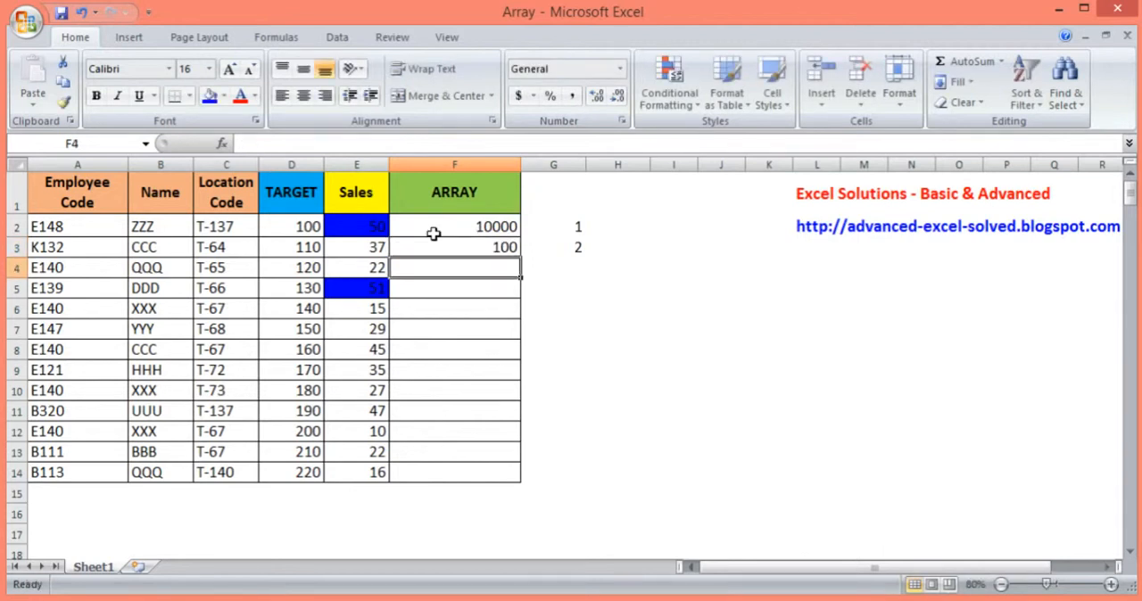
# Clear the contents of cells F2 and F3 in the ARRAY column
pyautogui.press('Up')
pyautogui.press('Up')
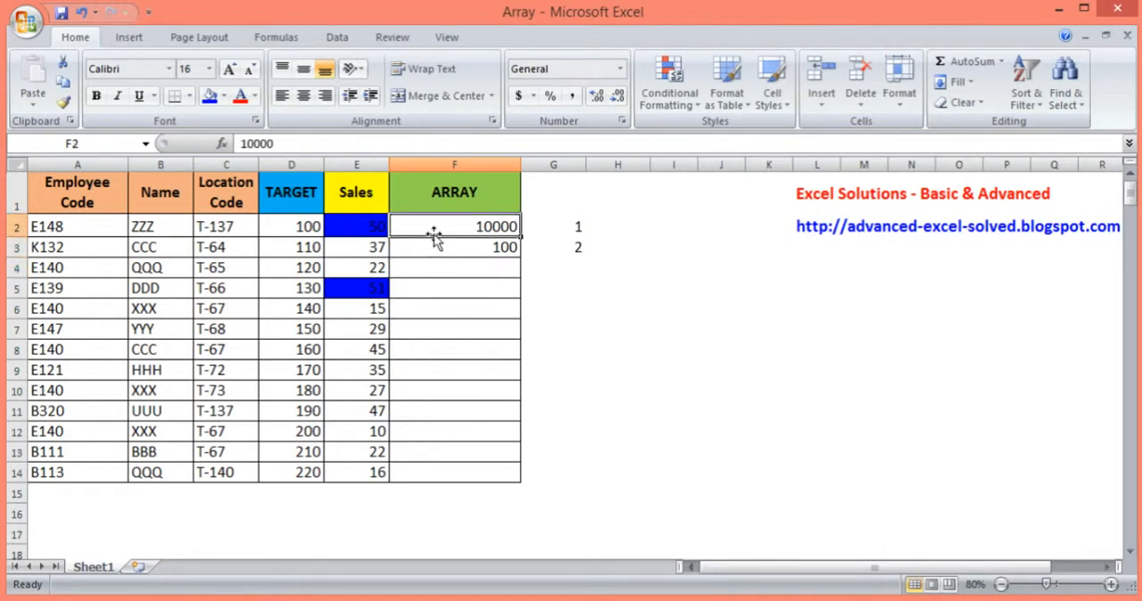
pyautogui.hotkey('shift', 'Down')
pyautogui.press('Delete')
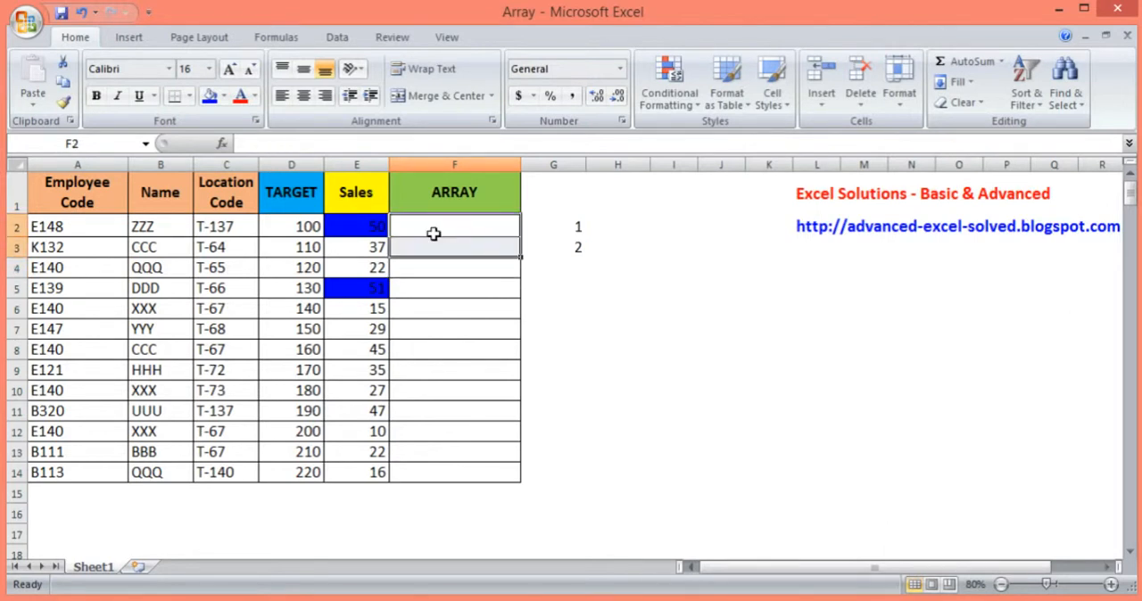
pyautogui.click(433, 234)
pyautogui.write('=')
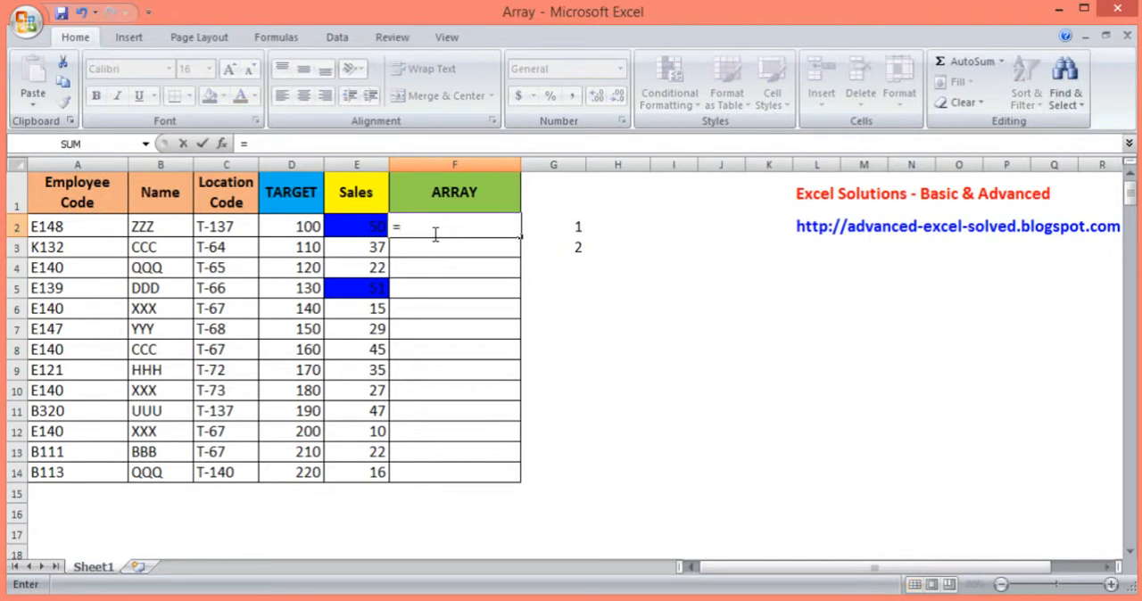
pyautogui.write('large')
pyautogui.press('Tab')
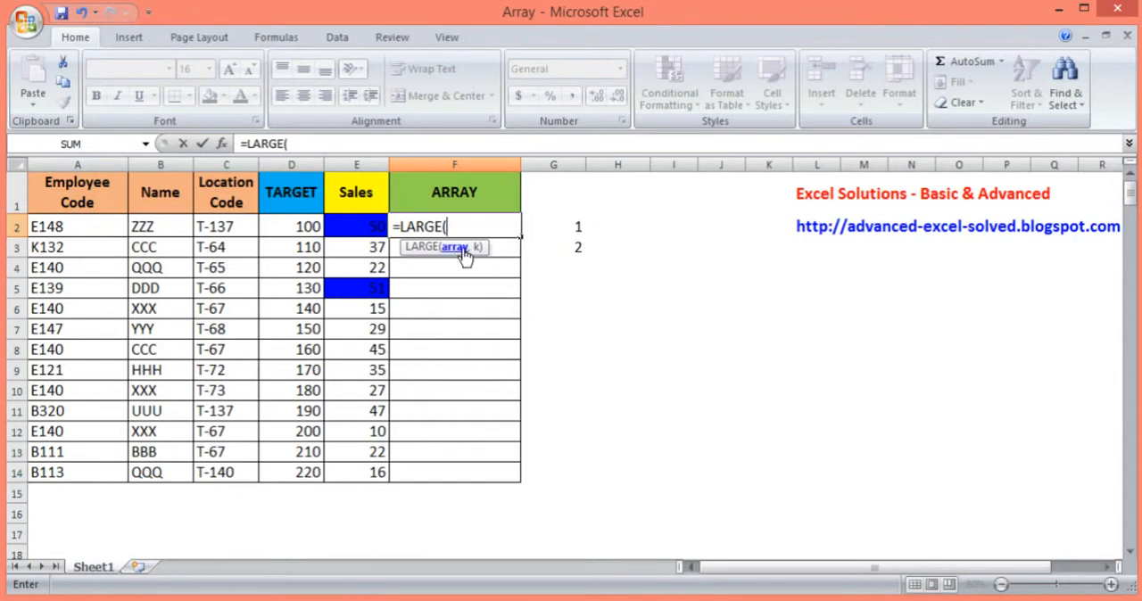
pyautogui.moveTo(374, 227); pyautogui.dragTo(378, 476)
pyautogui.write(',')
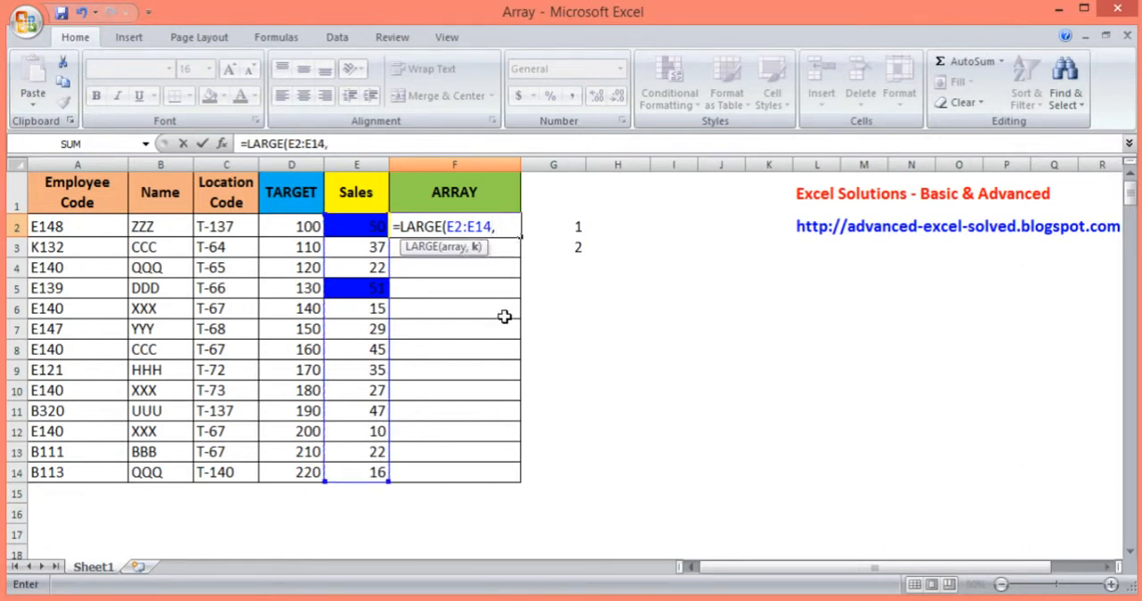
pyautogui.write('1')
pyautogui.press('BackSpace')
pyautogui.write('2')
pyautogui.press('BackSpace')
pyautogui.press('Escape')
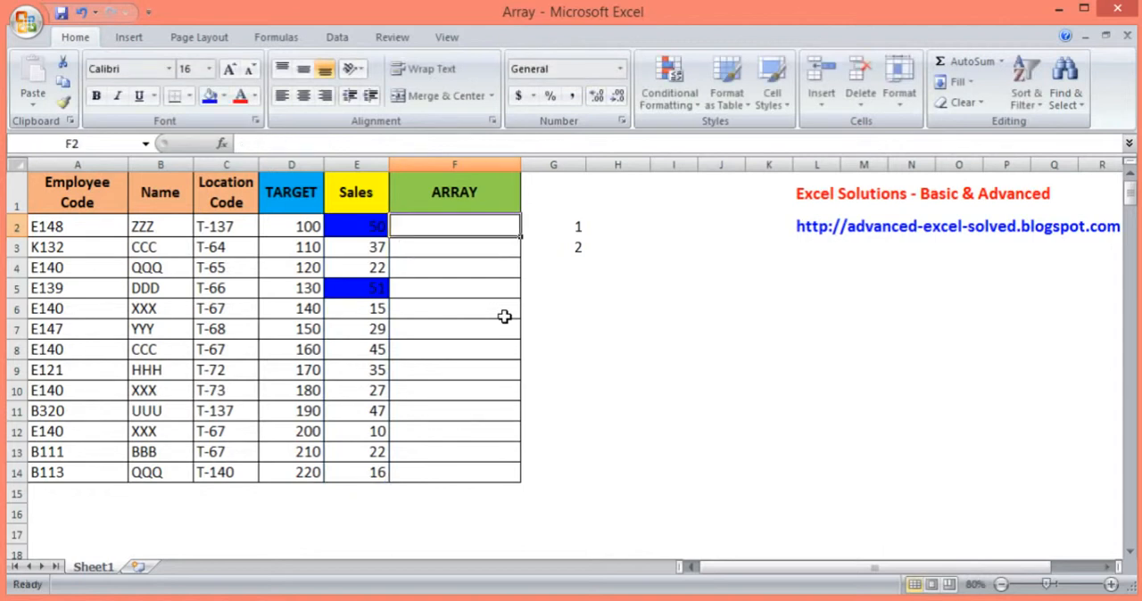
# Remove the fill color from cells E2:E6 in the Sales column
pyautogui.moveTo(353, 222); pyautogui.dragTo(359, 302)
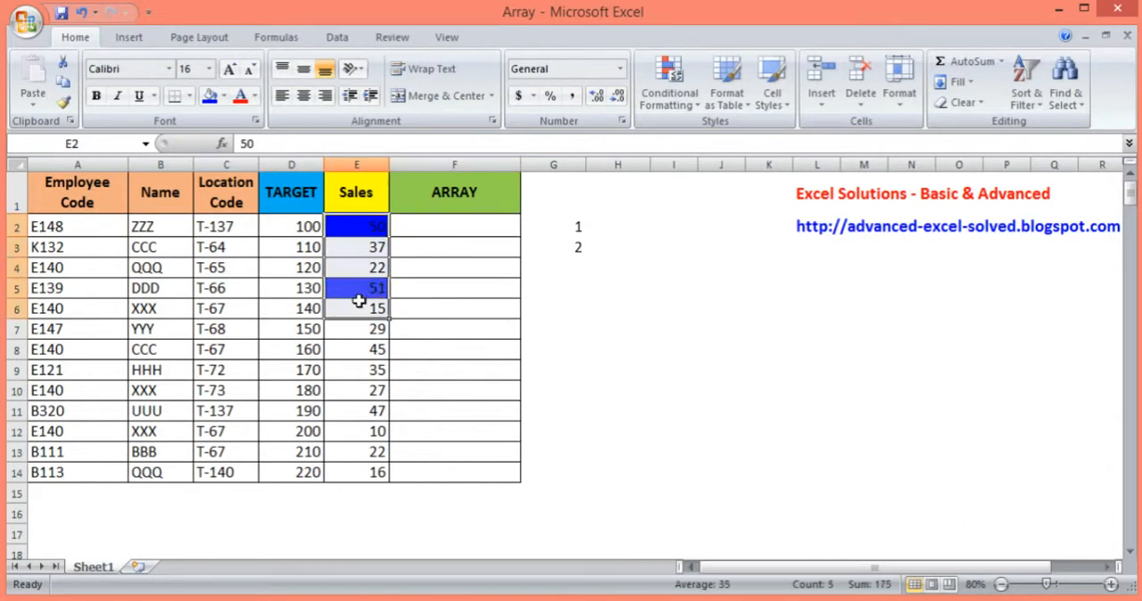
pyautogui.click(223, 96)
pyautogui.press('Escape')
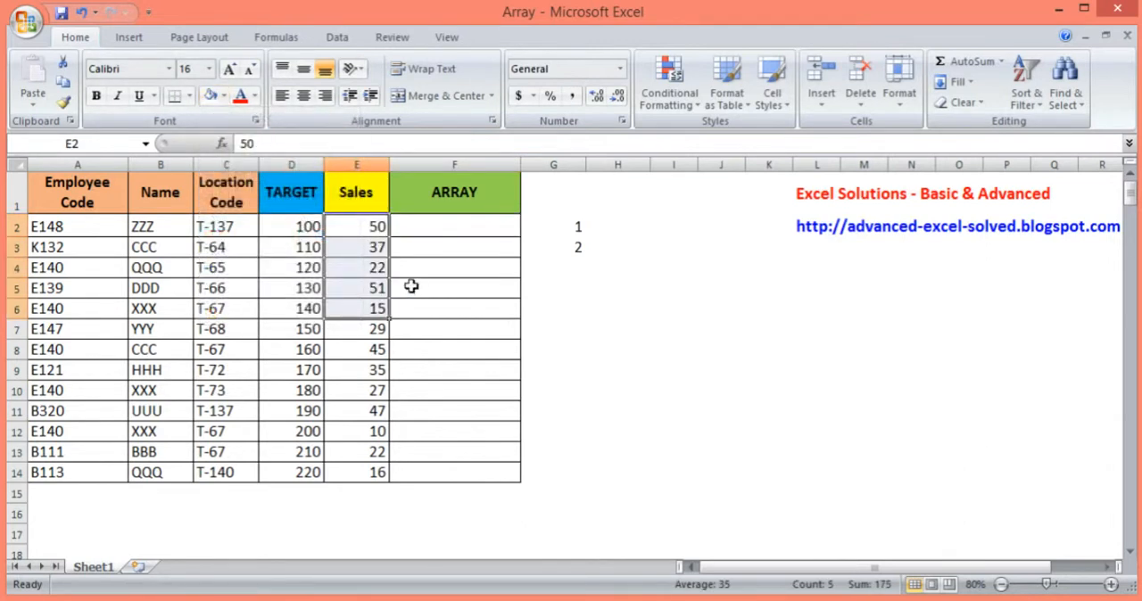
pyautogui.click(225, 96)
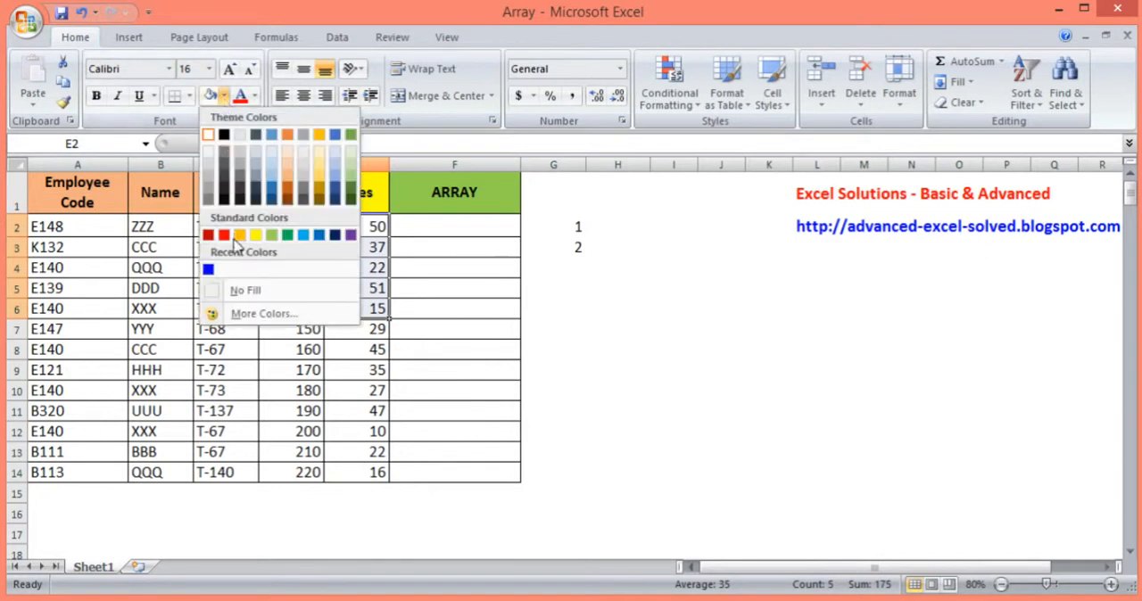
pyautogui.click(242, 290)
pyautogui.click(364, 282)
# Examine the Sales values in E2:E14 and the rank numbers in G2:G3
pyautogui.click(430, 231)
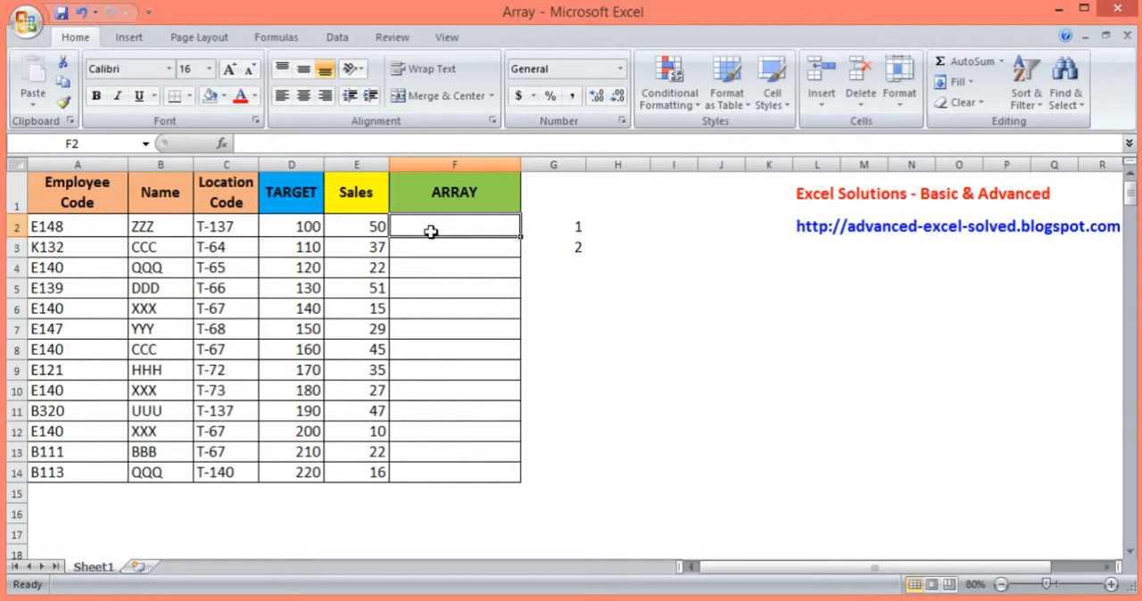
pyautogui.press('Left')
pyautogui.hotkey('ctrl', 'shift', 'Down')
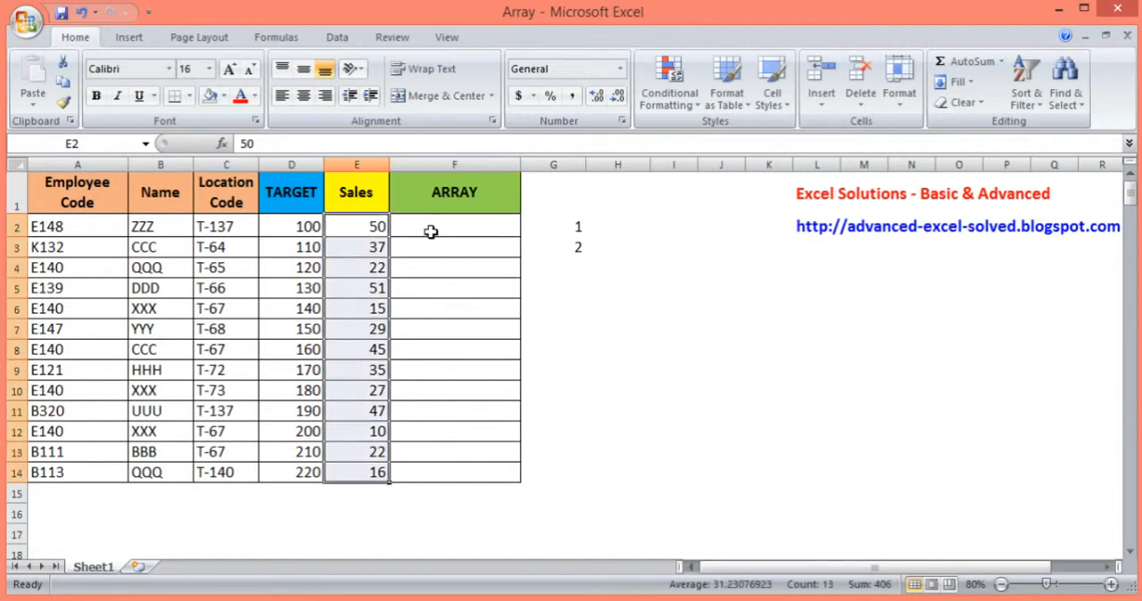
pyautogui.press('Up')
pyautogui.click(431, 232)
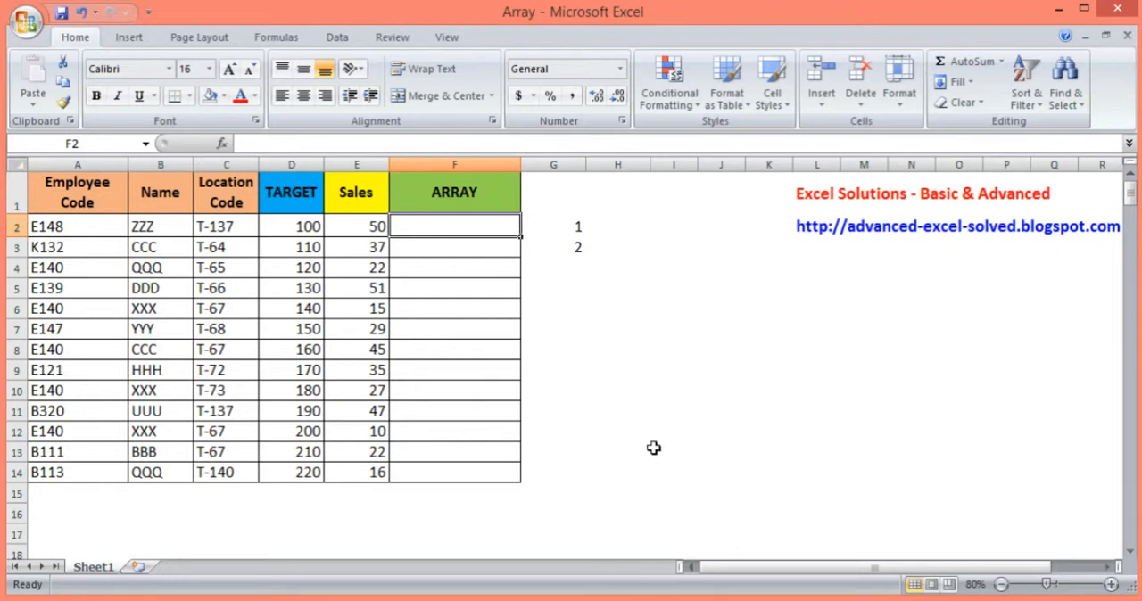
pyautogui.moveTo(375, 223); pyautogui.dragTo(365, 493)
pyautogui.click(368, 232)
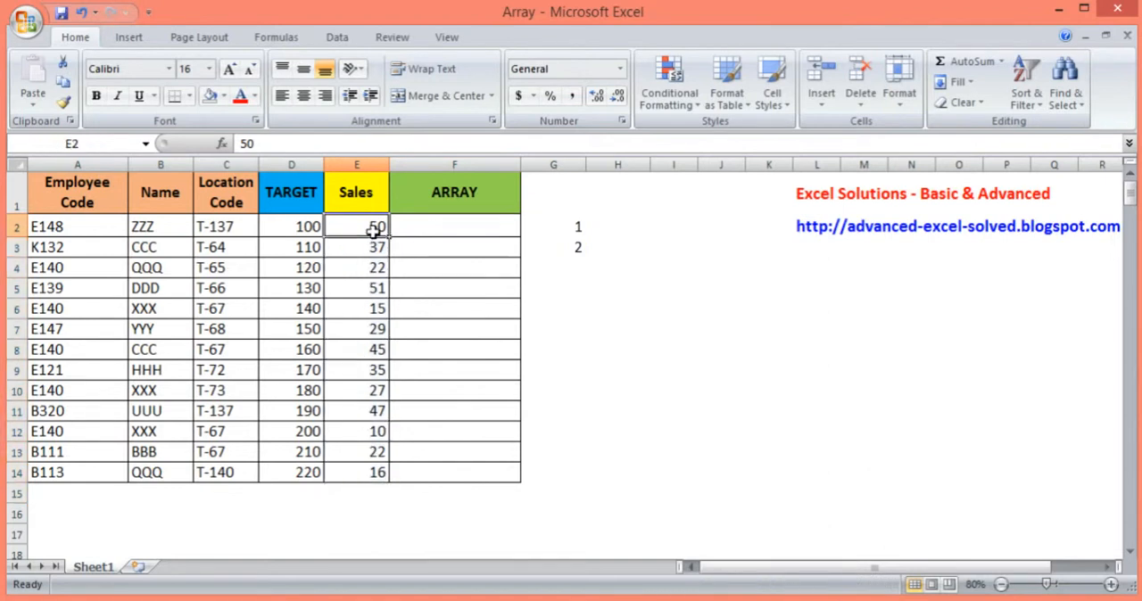
pyautogui.click(432, 232)
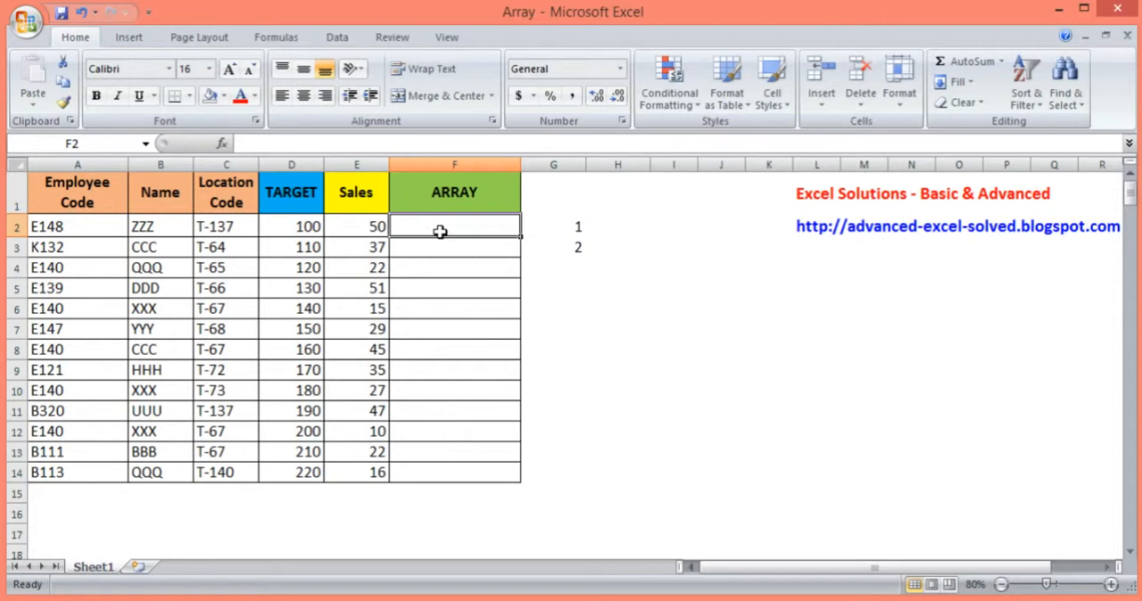
pyautogui.click(571, 224)
pyautogui.click(578, 250)
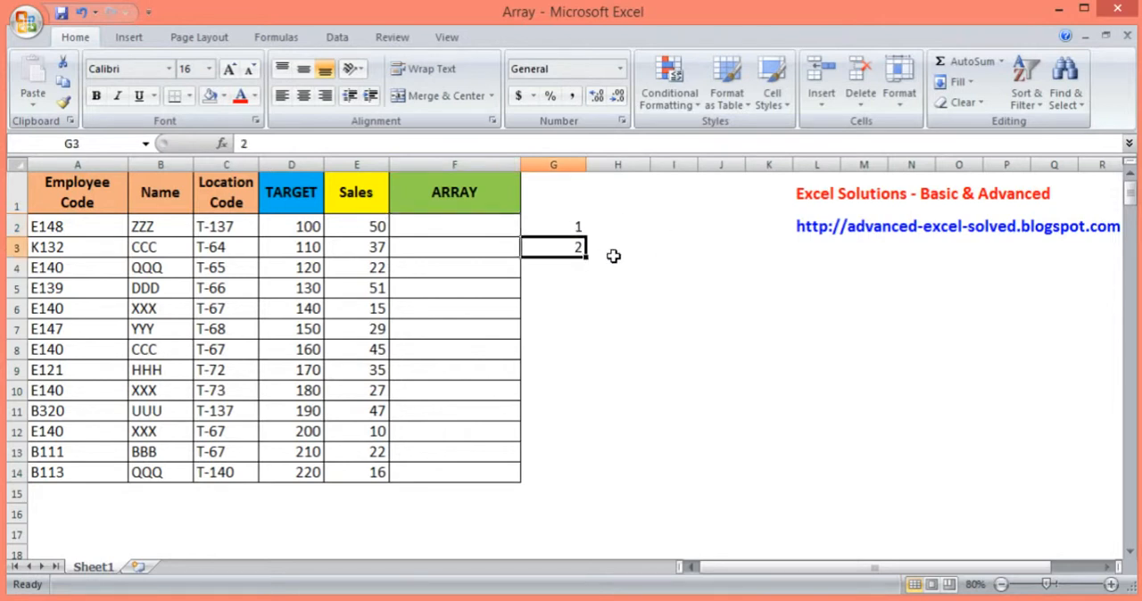
pyautogui.click(492, 220)
pyautogui.write('=')
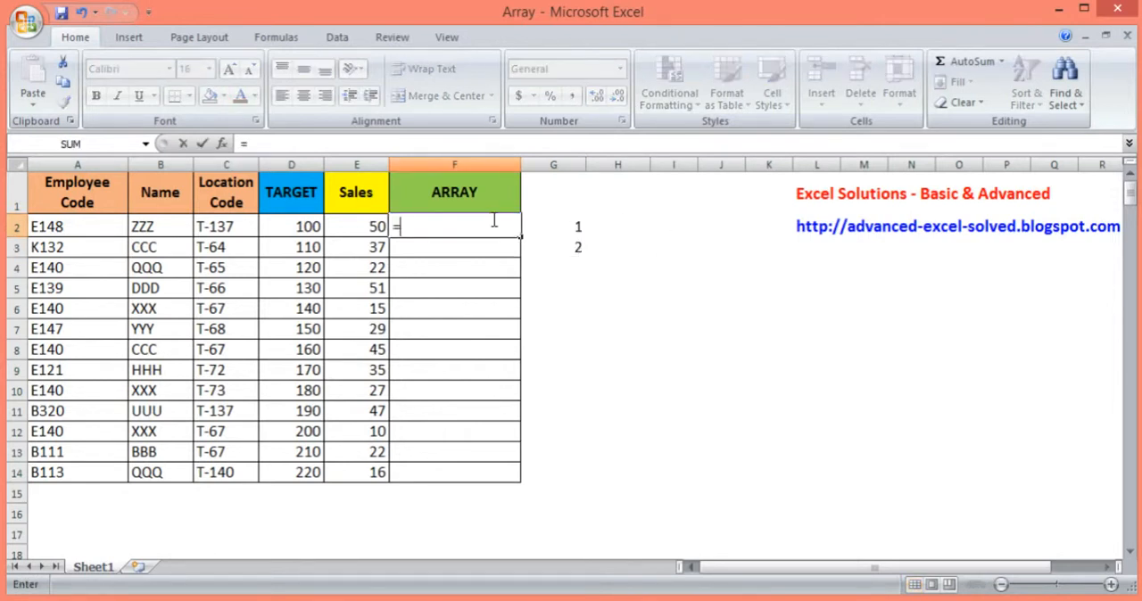
pyautogui.write('lar')
pyautogui.press('Tab')
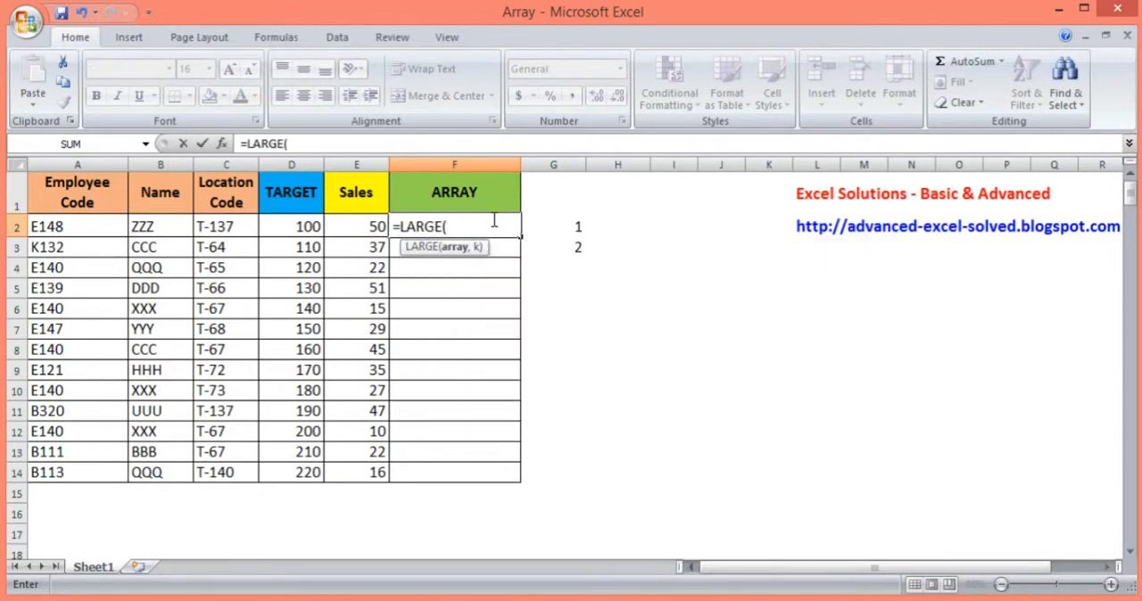
pyautogui.press('Left')
pyautogui.hotkey('ctrl', 'shift', 'Down')
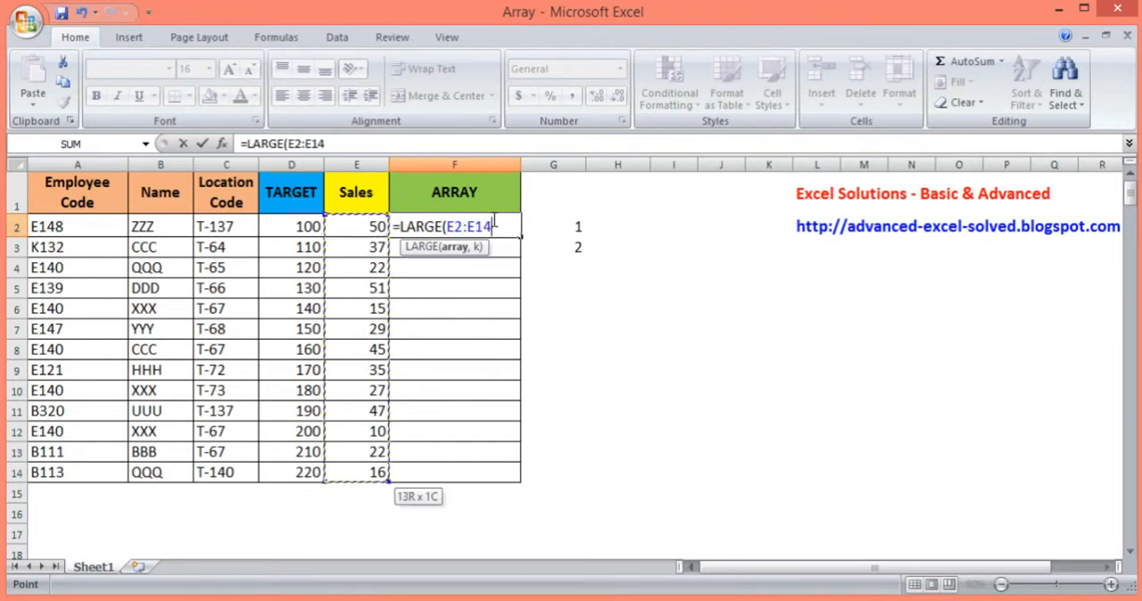
pyautogui.write(',')
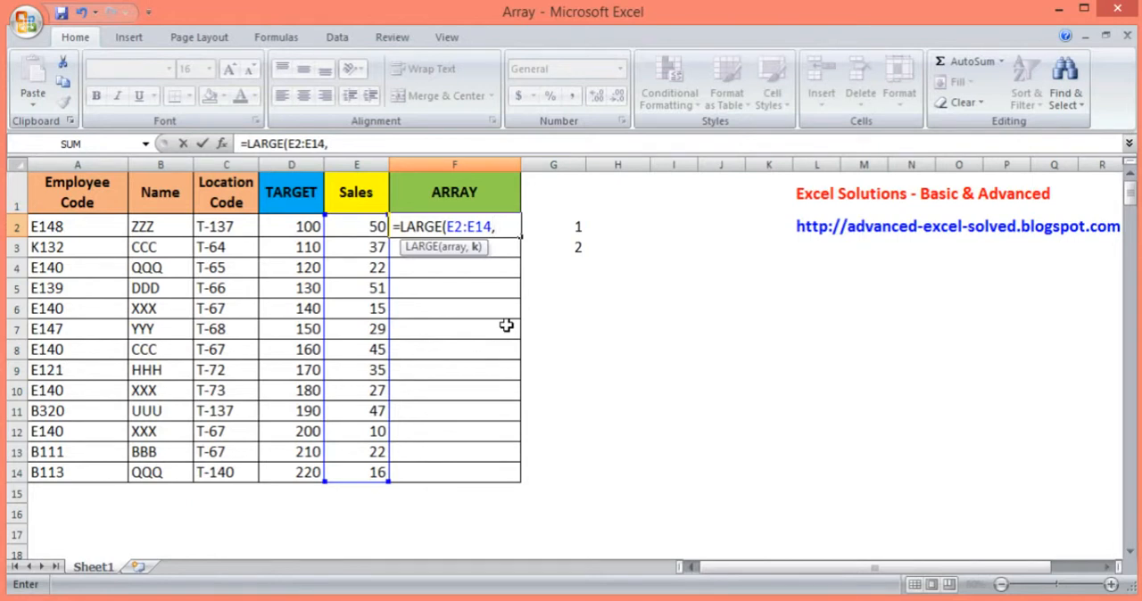
pyautogui.press('Escape')
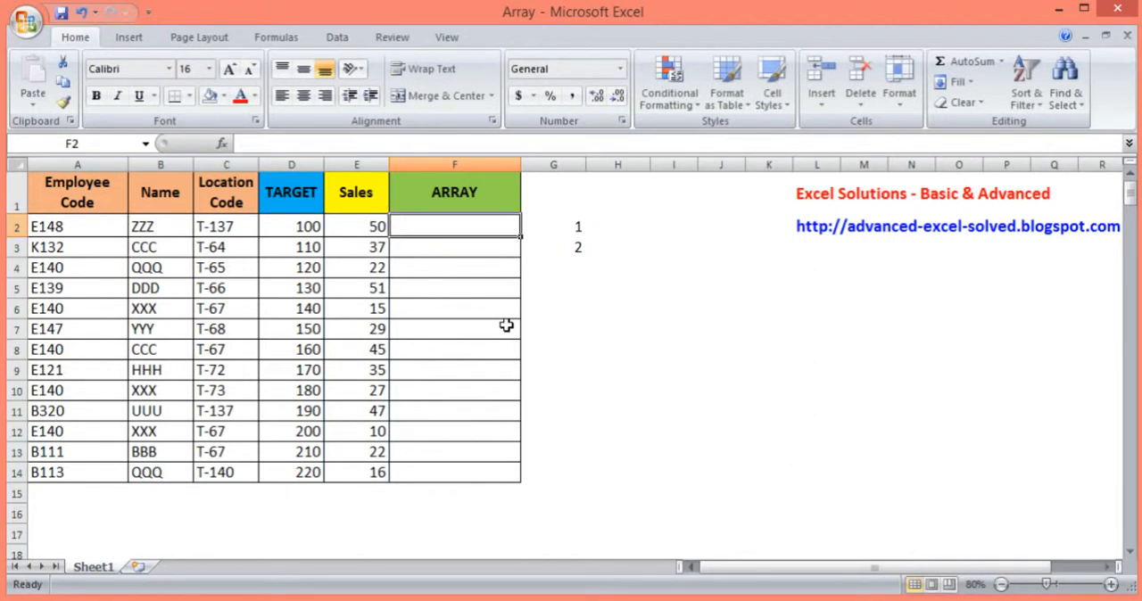
# Enter =E2:E14 as an array formula in cell F2 of the ARRAY column
pyautogui.write('=')
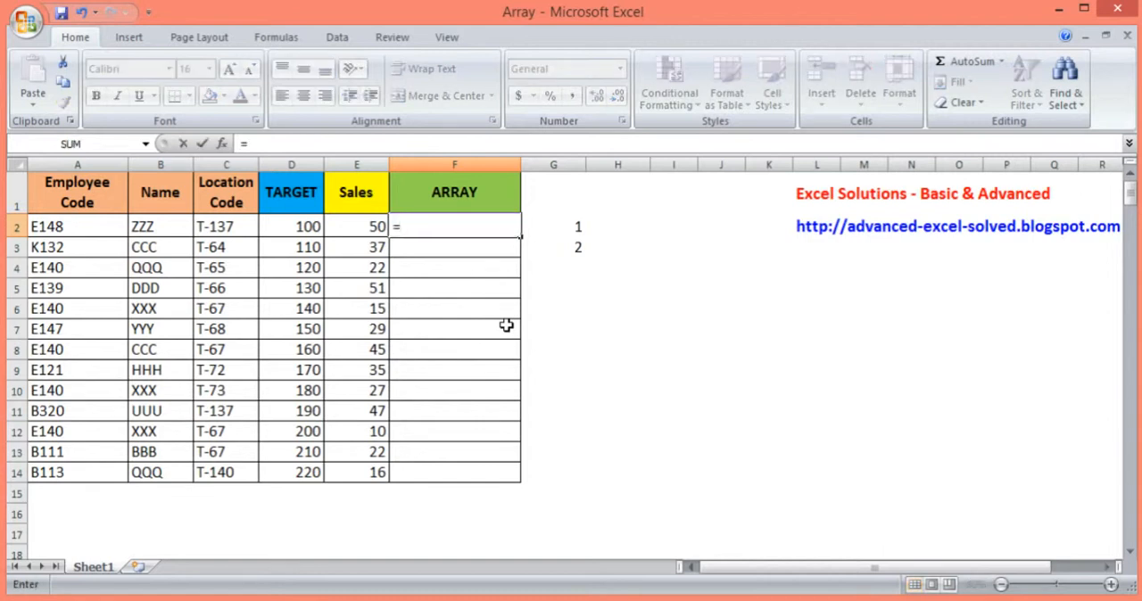
pyautogui.press('Left')
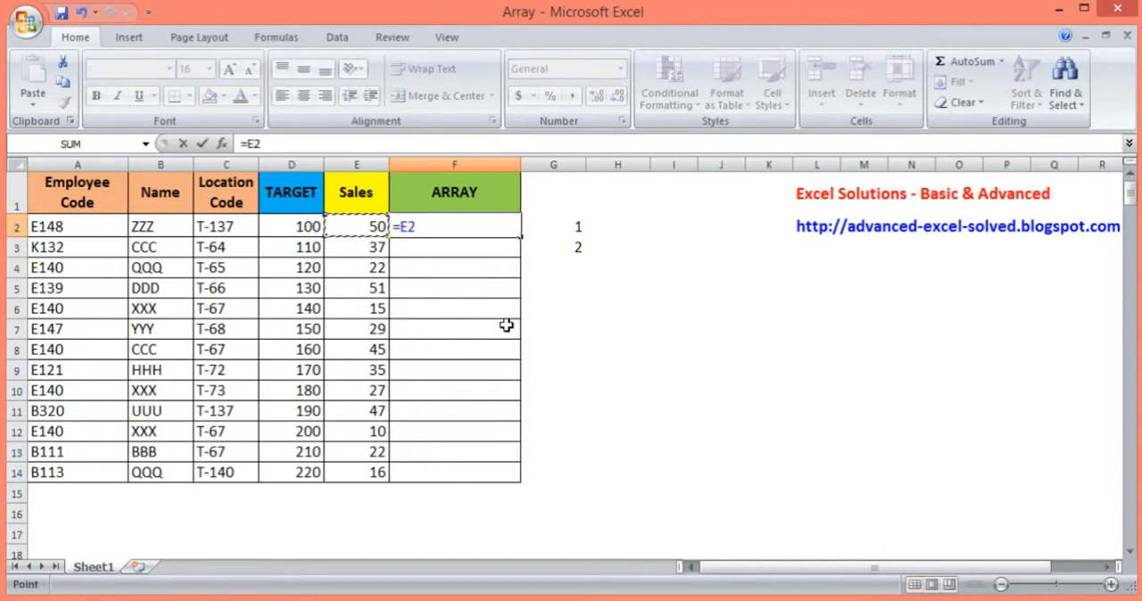
pyautogui.hotkey('ctrl', 'shift', 'Down')
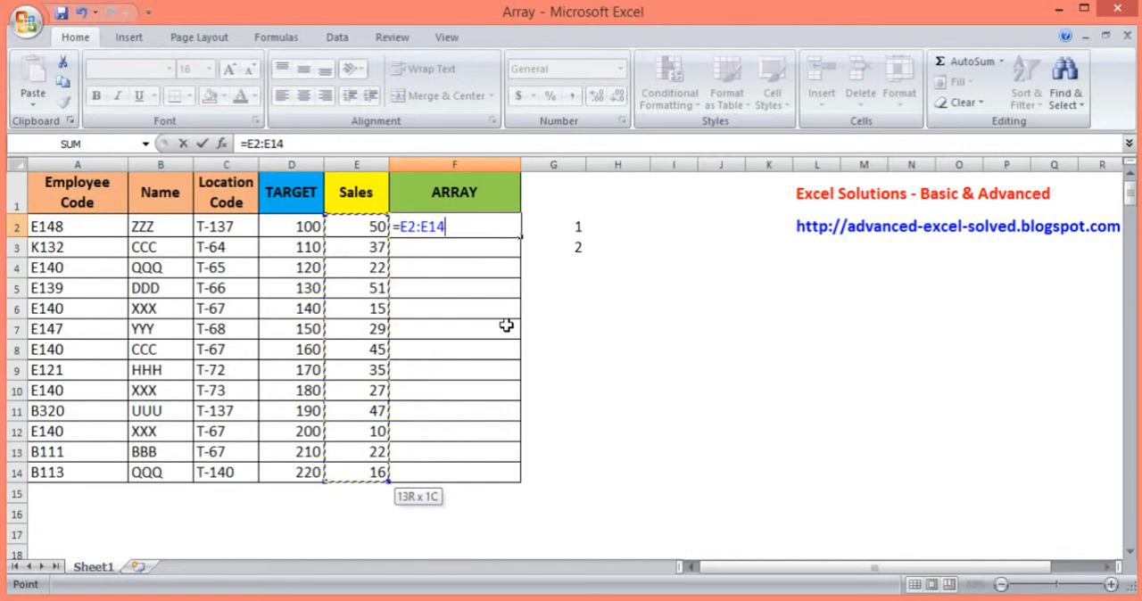
pyautogui.hotkey('ctrl', 'shift', 'Return')
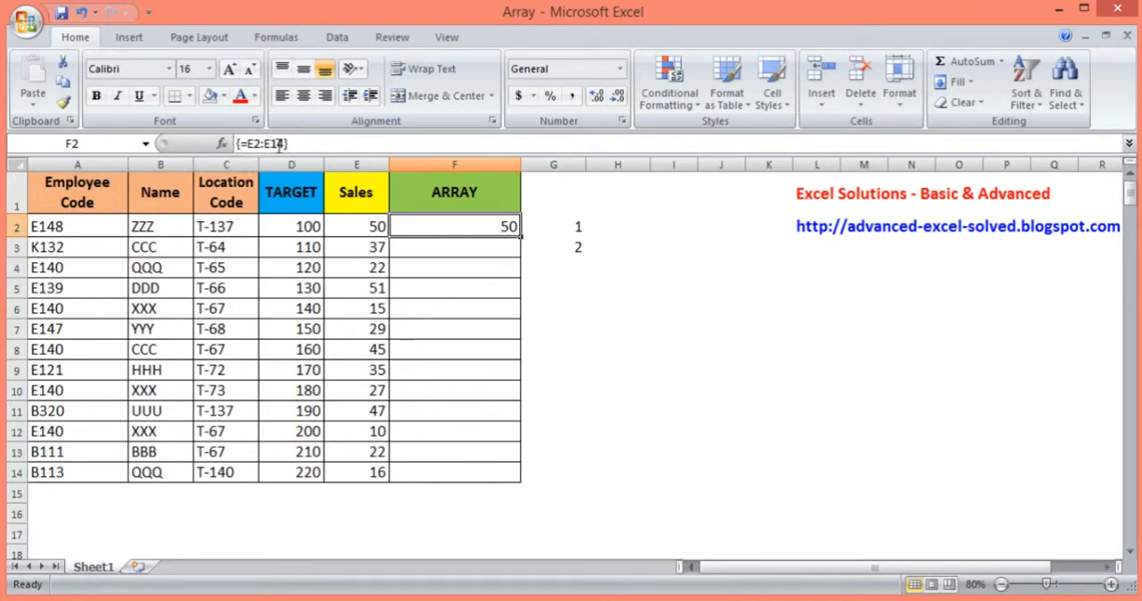
pyautogui.doubleClick(469, 223)
pyautogui.click(398, 226)
pyautogui.write('la')
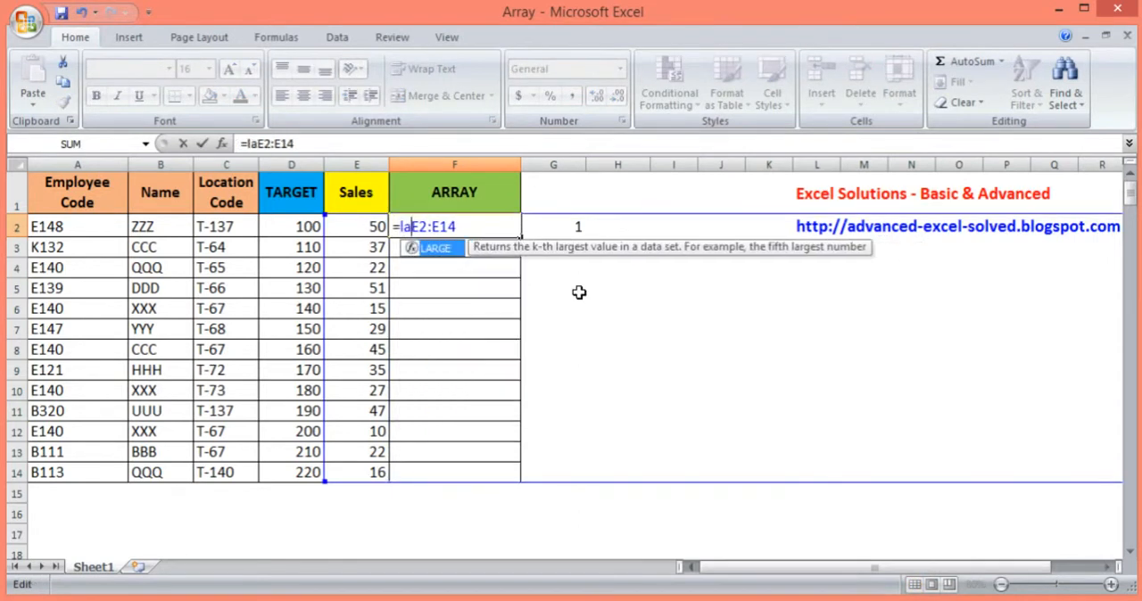
pyautogui.write('rge')
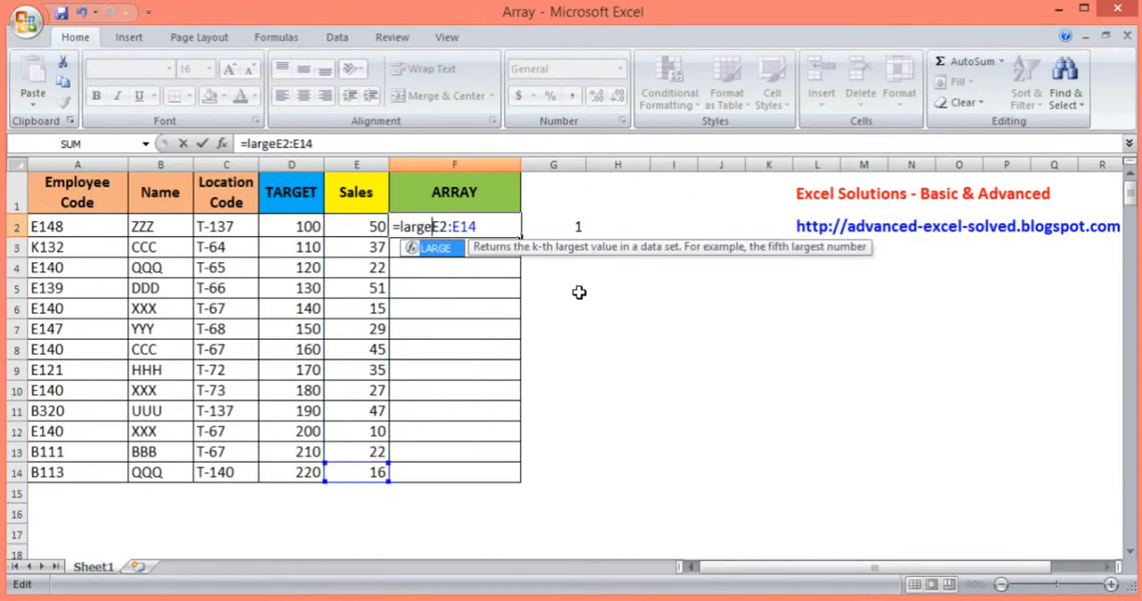
pyautogui.press('Tab')
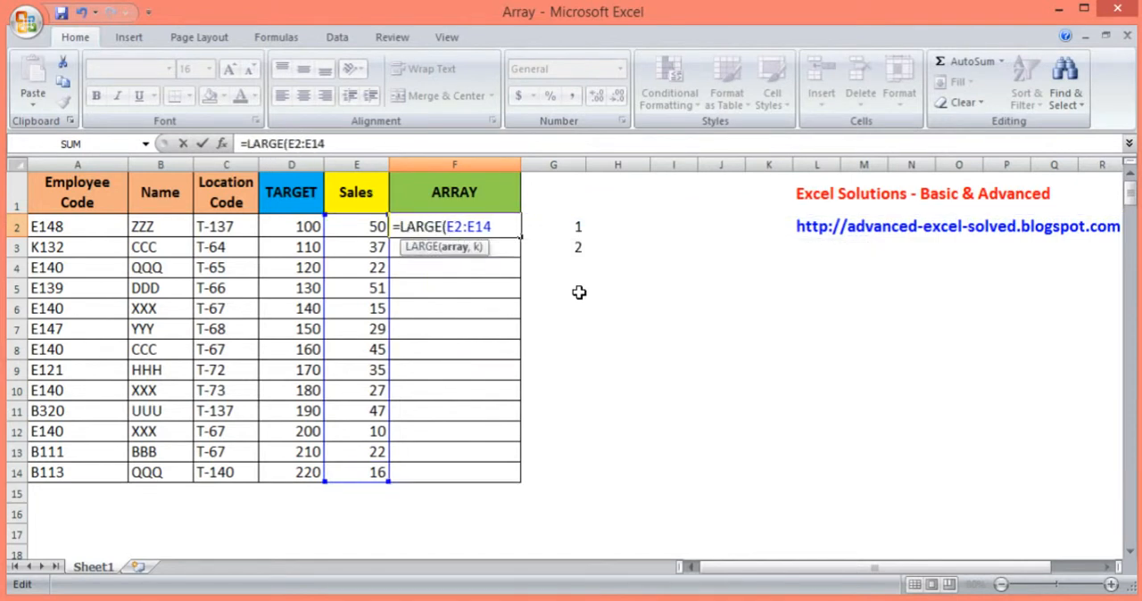
pyautogui.press('Left')
pyautogui.press('Escape')
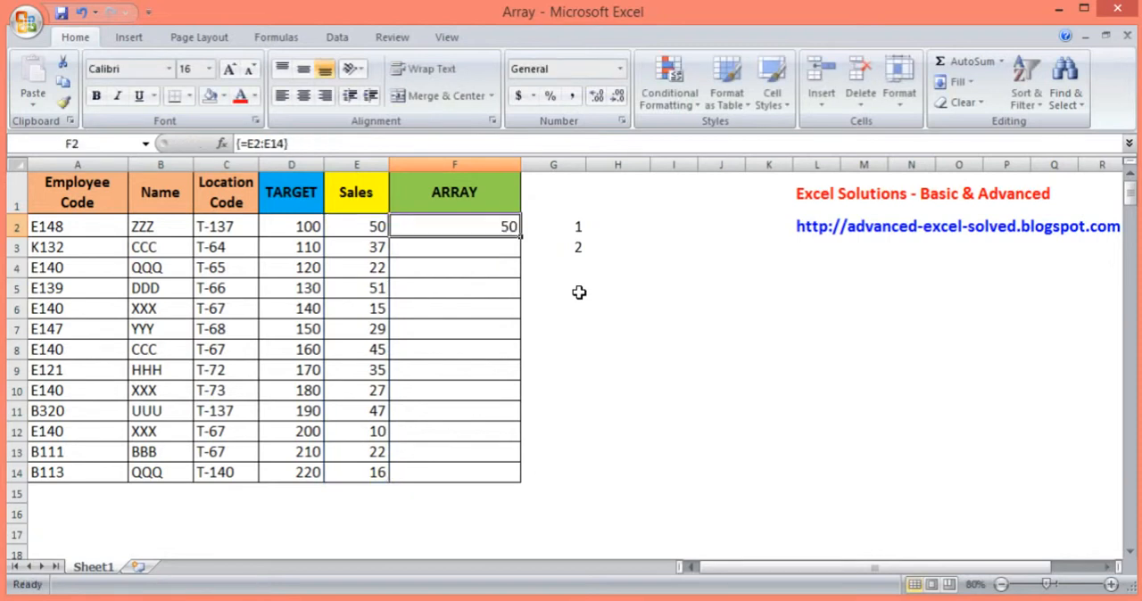
# Clear cell F2 and enter =G2:G3 in it as an array formula
pyautogui.press('Delete')
pyautogui.write('=')
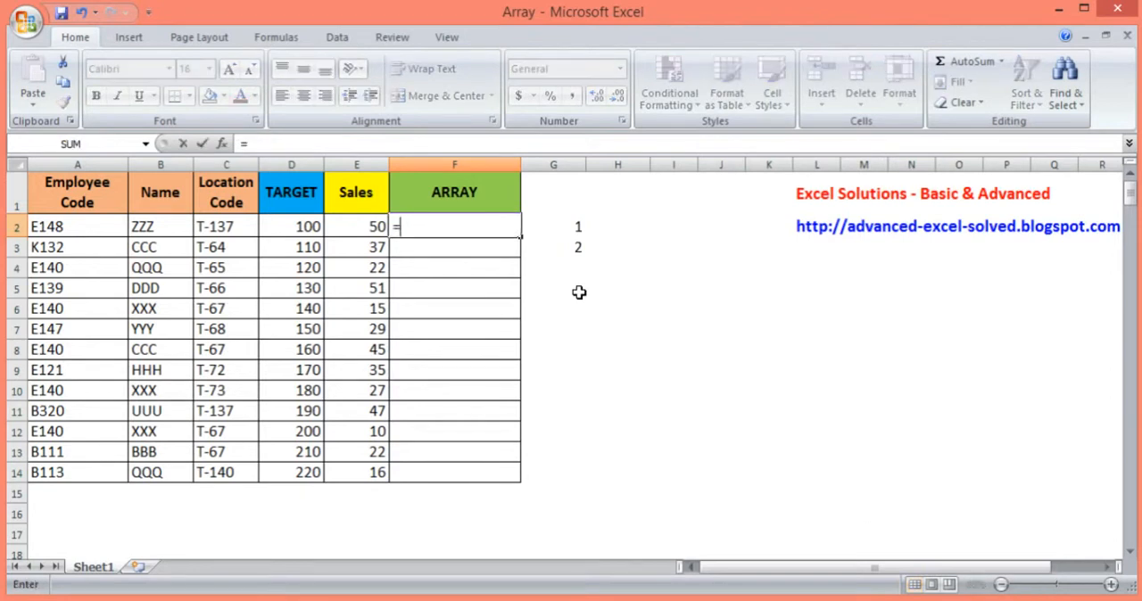
pyautogui.press('Right')
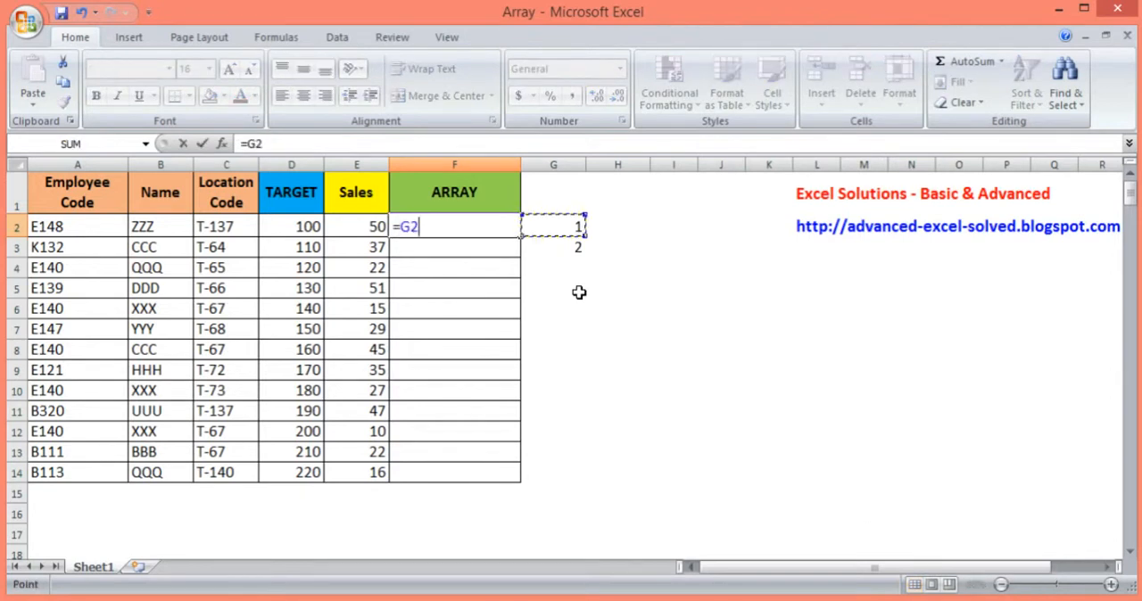
pyautogui.hotkey('shift', 'Down')
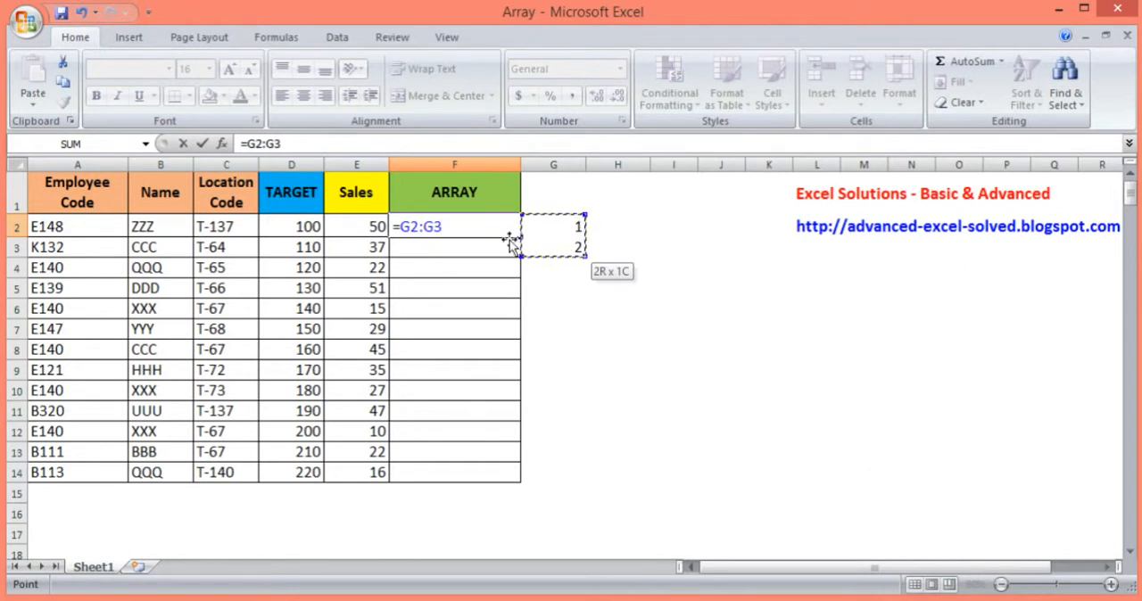
pyautogui.hotkey('ctrl', 'shift', 'Return')
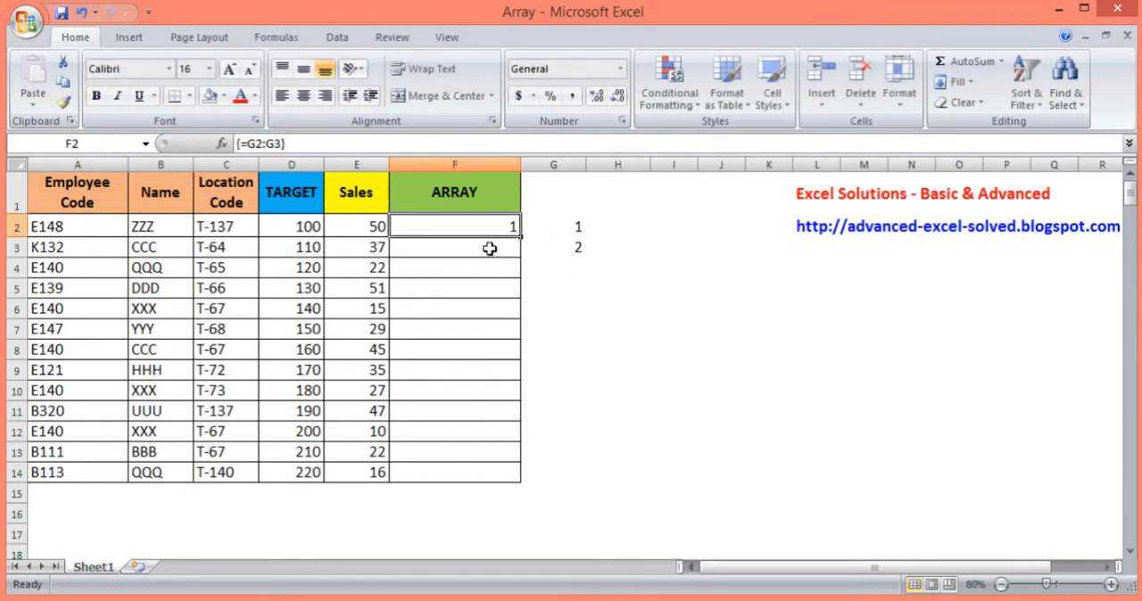
# Expand the formula in F2 to =LARGE(E2:E14,G2:G3) and enter it as a regular formula
pyautogui.click(248, 143)
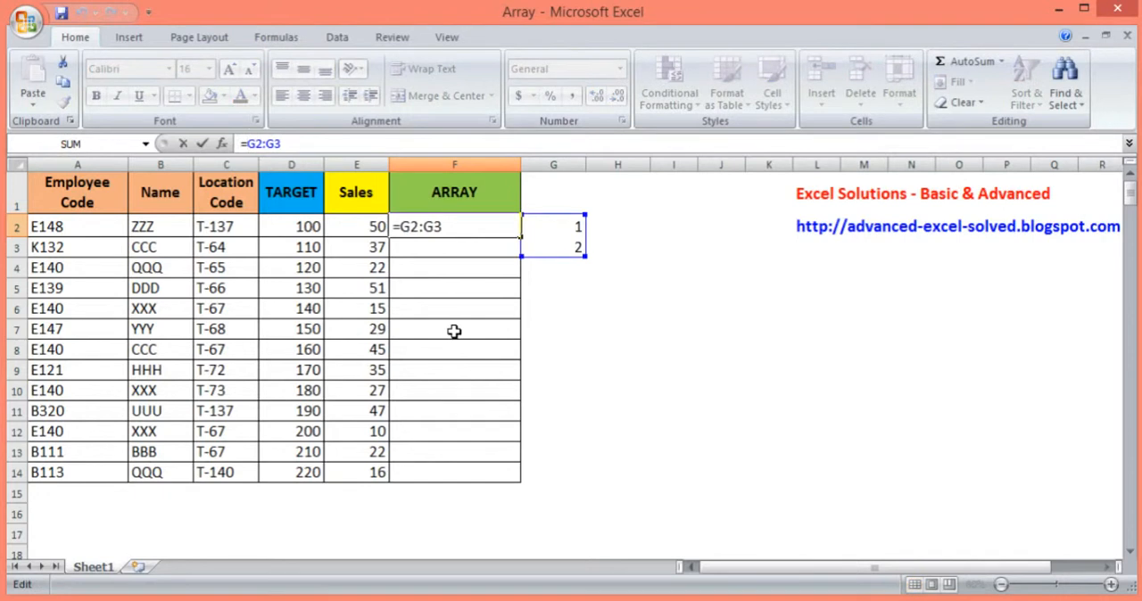
pyautogui.write('large')
pyautogui.press('Tab')
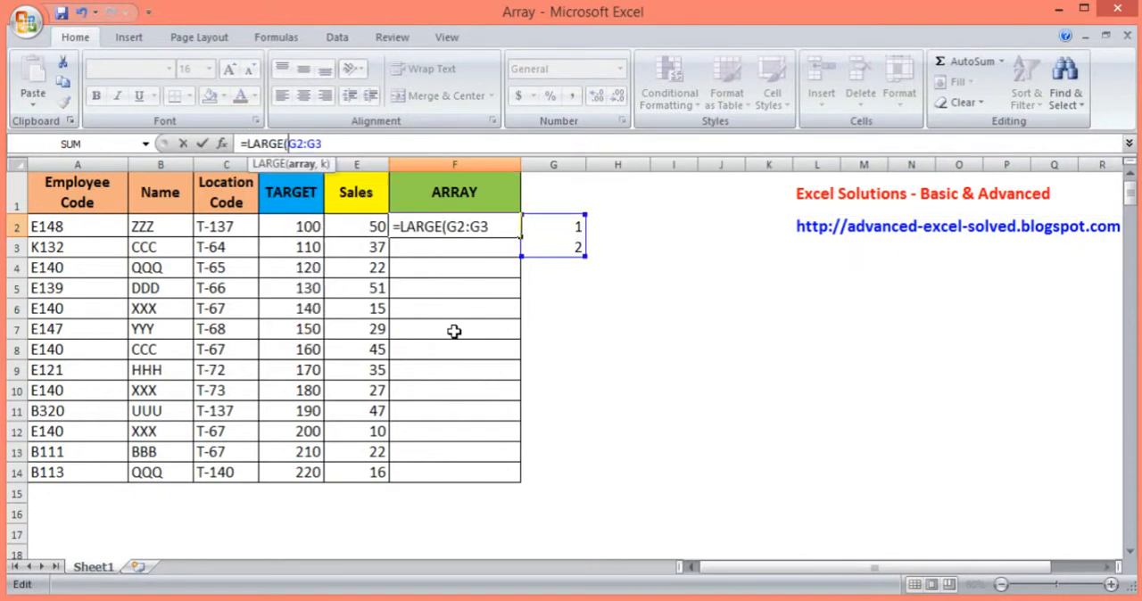
pyautogui.press('Left')
pyautogui.moveTo(374, 228); pyautogui.dragTo(371, 465)
pyautogui.write(',')
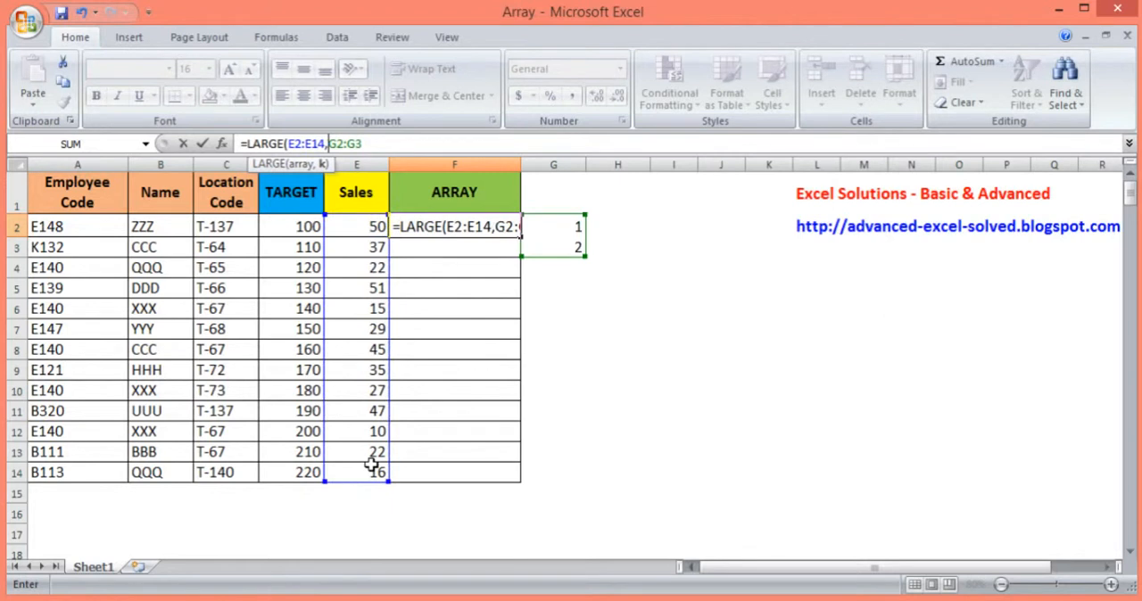
pyautogui.write('G')
pyautogui.press('BackSpace')
pyautogui.click(404, 136)
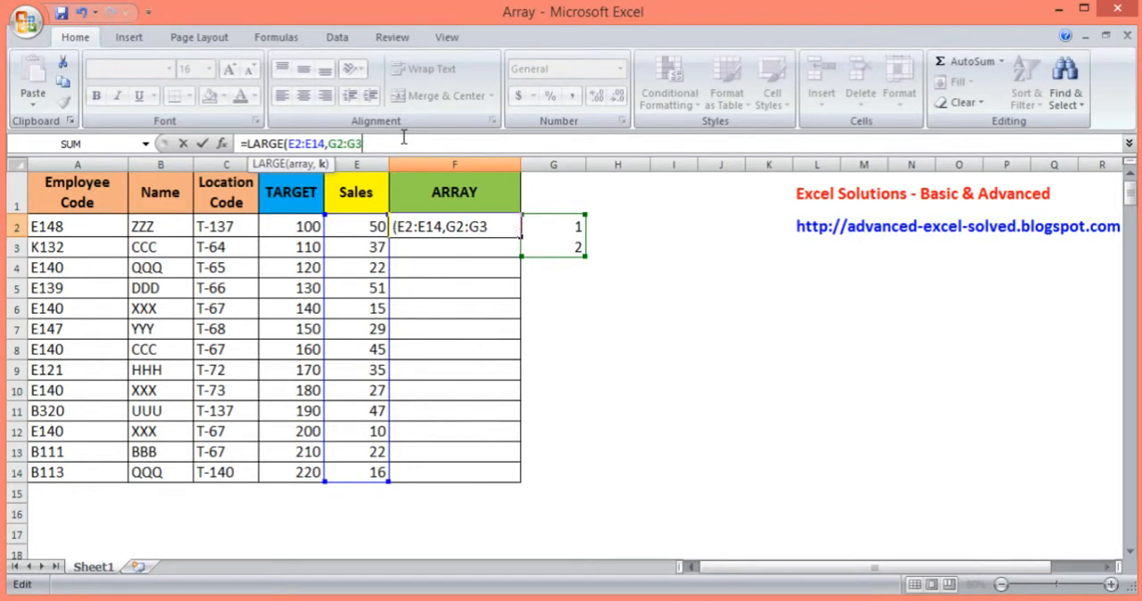
pyautogui.write(')')
pyautogui.press('Return')
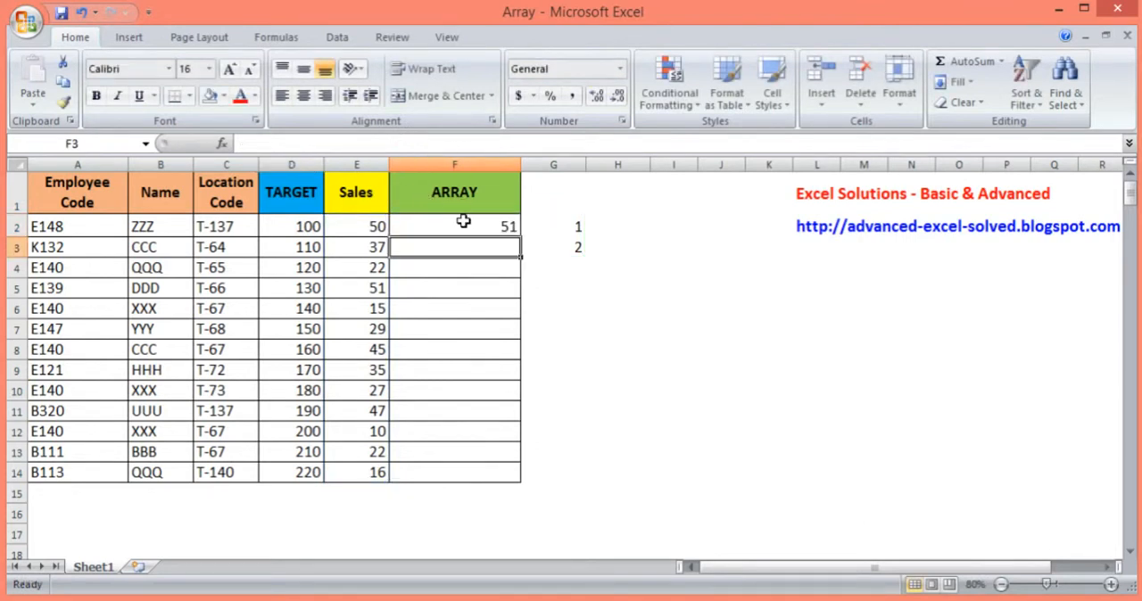
# Review the arguments of the LARGE formula in F2 and re-enter it as an array formula
pyautogui.click(463, 220)
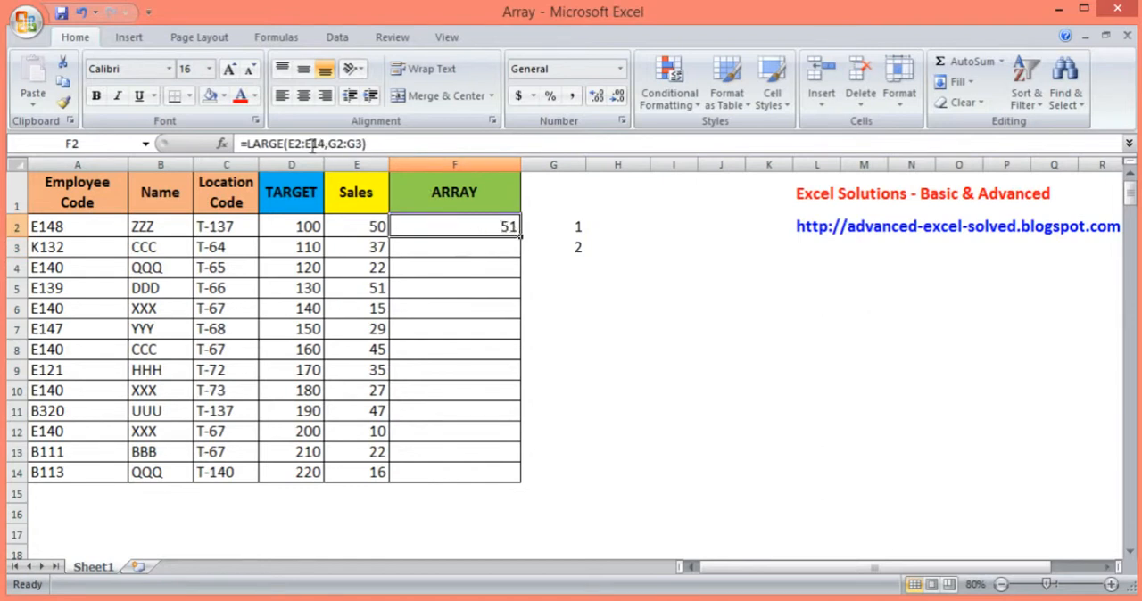
pyautogui.moveTo(239, 143); pyautogui.dragTo(412, 147)
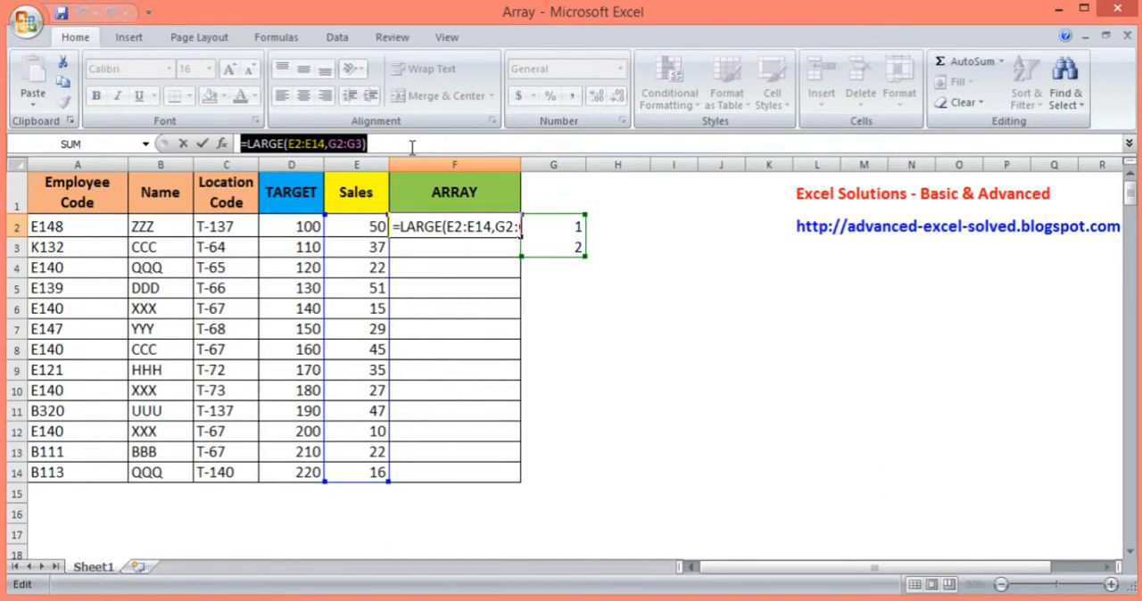
pyautogui.hotkey('ctrl', 'Return')
pyautogui.moveTo(330, 142); pyautogui.dragTo(364, 143)
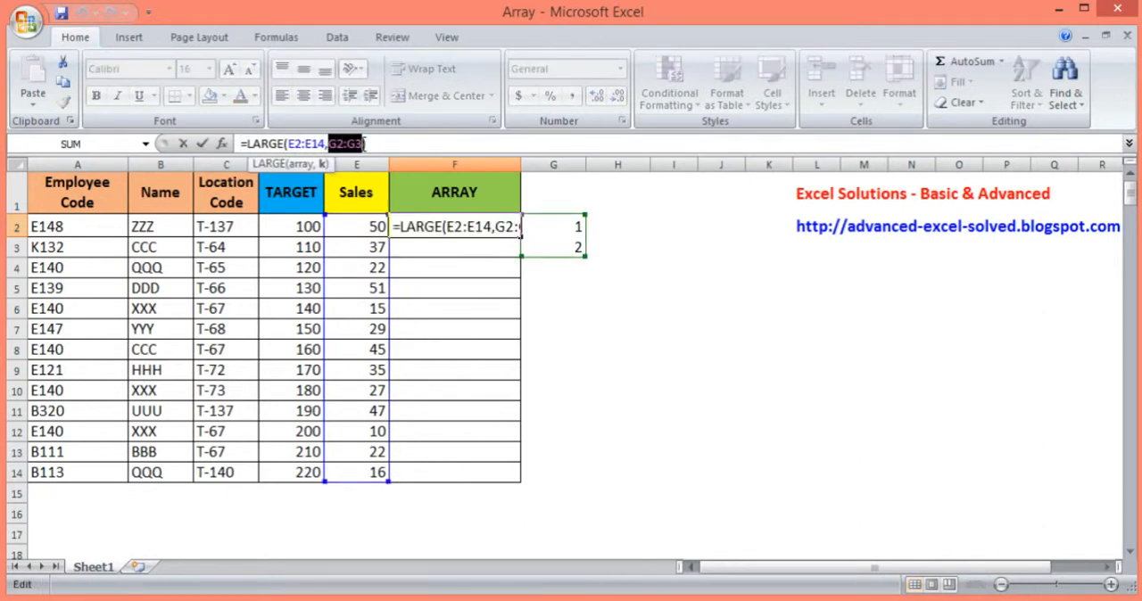
pyautogui.hotkey('ctrl', 'shift', 'Return')
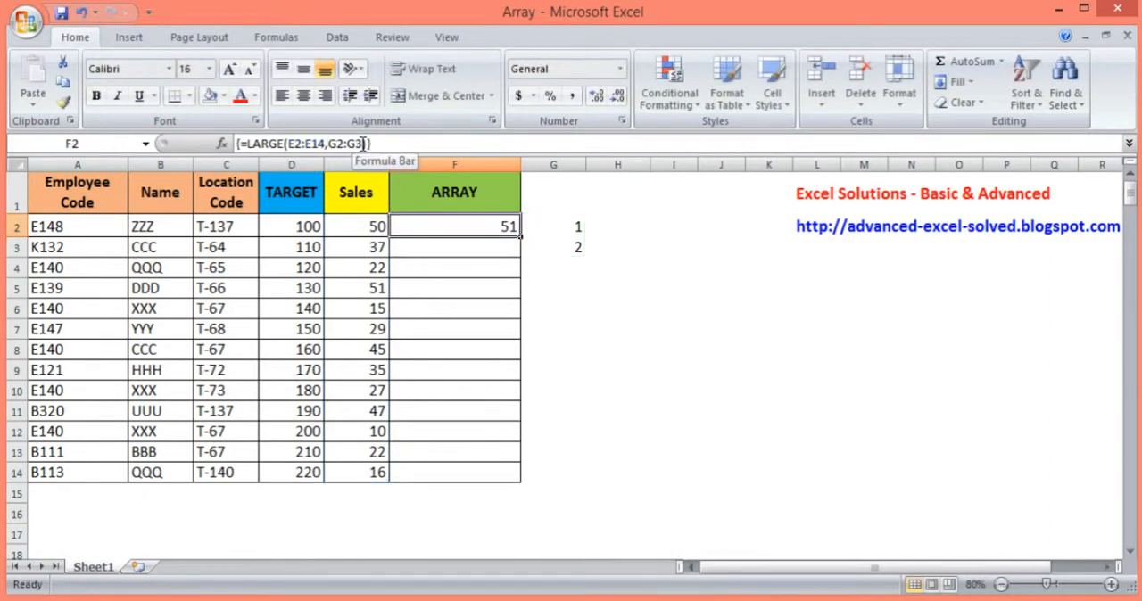
pyautogui.click(354, 142)
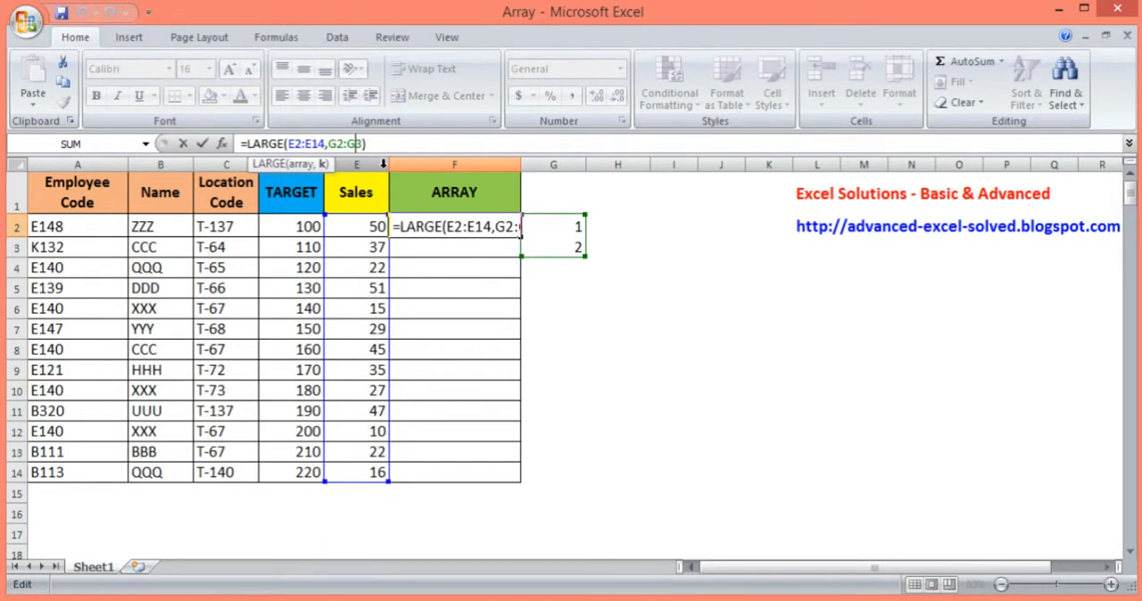
pyautogui.hotkey('ctrl', 'shift', 'Return')
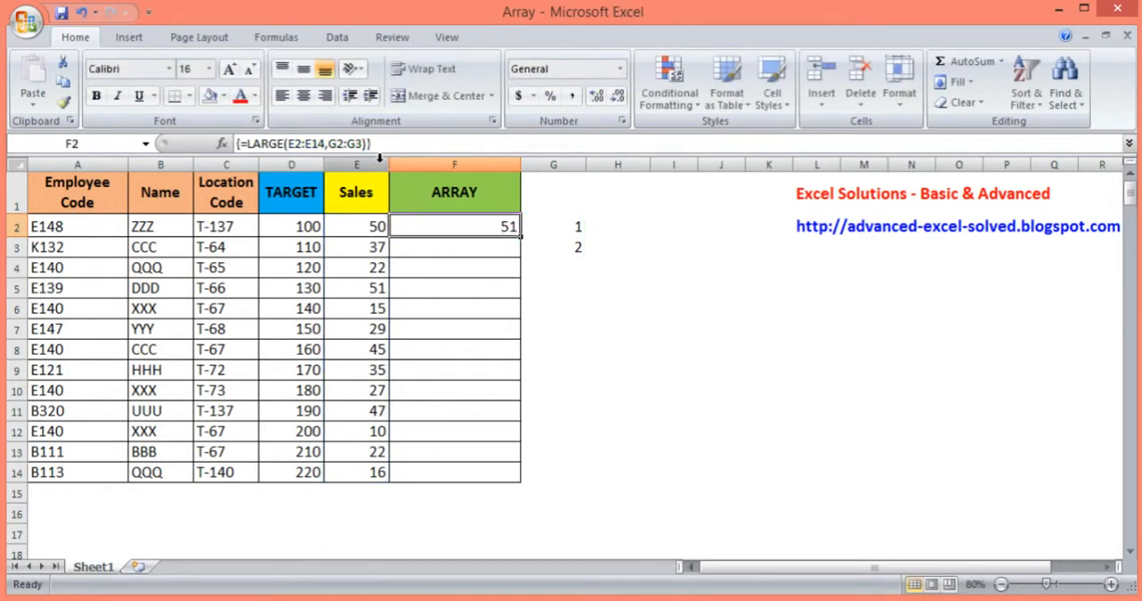
# Wrap the formula in F2 in SUM as =SUM(LARGE(E2:E14,G2:G3)) and enter it as a regular formula
pyautogui.click(249, 143)
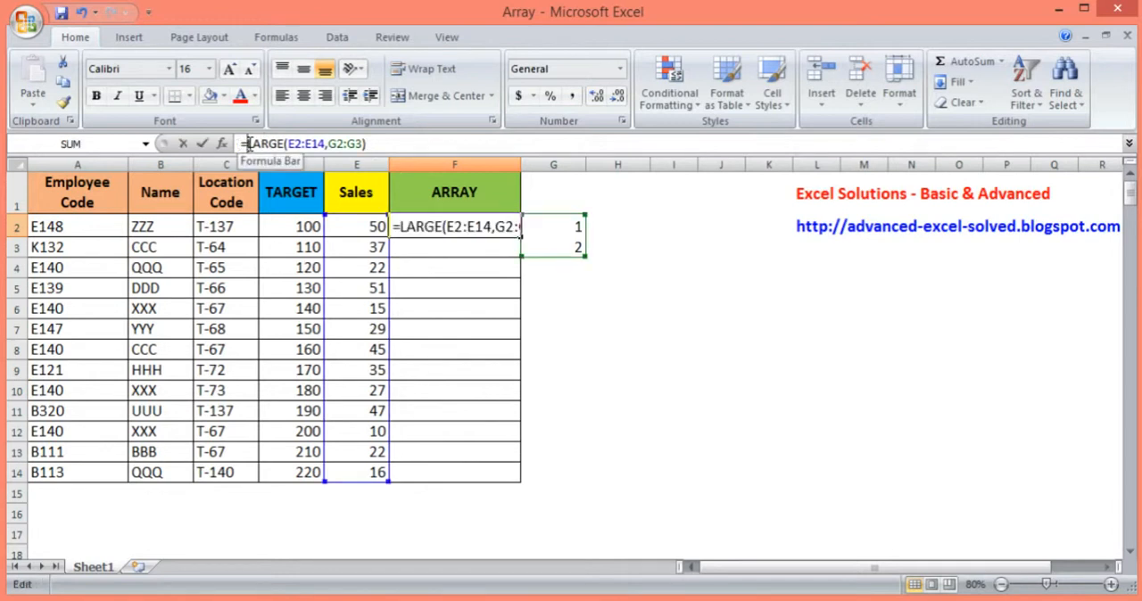
pyautogui.write('sum')
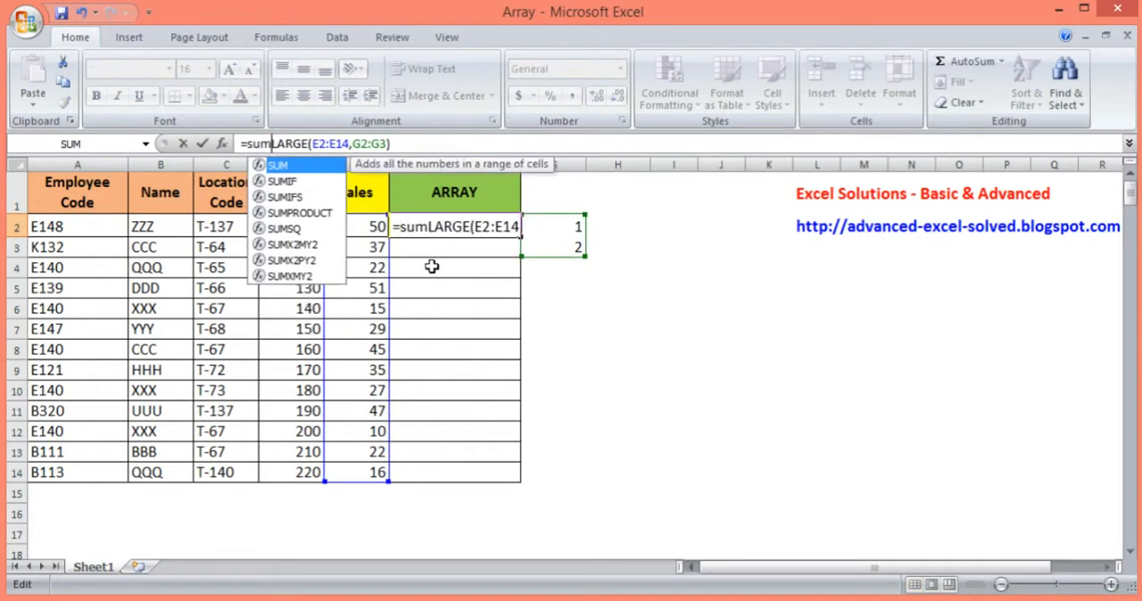
pyautogui.press('Tab')
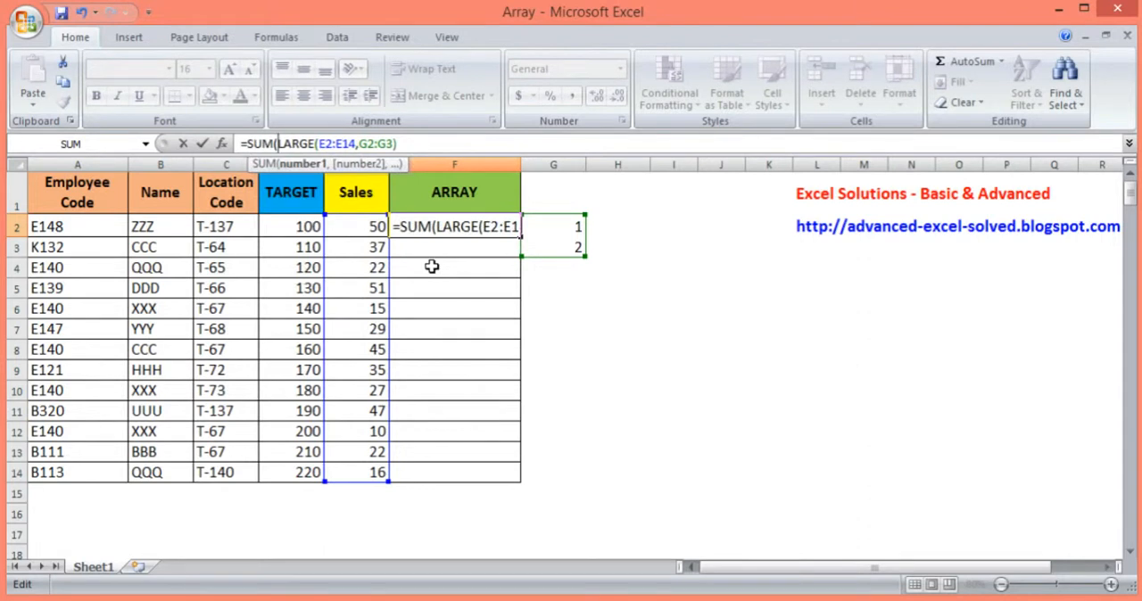
pyautogui.click(427, 148)
pyautogui.write('))')
pyautogui.press('Return')
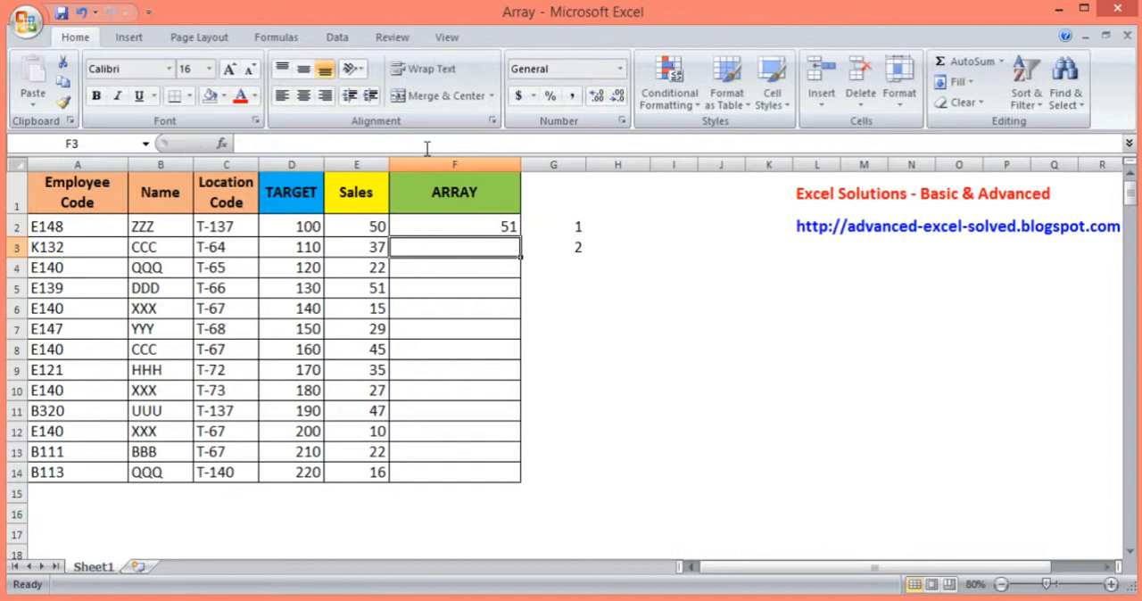
# Convert the SUM and LARGE formula in F2 into an array formula
pyautogui.press('Up')
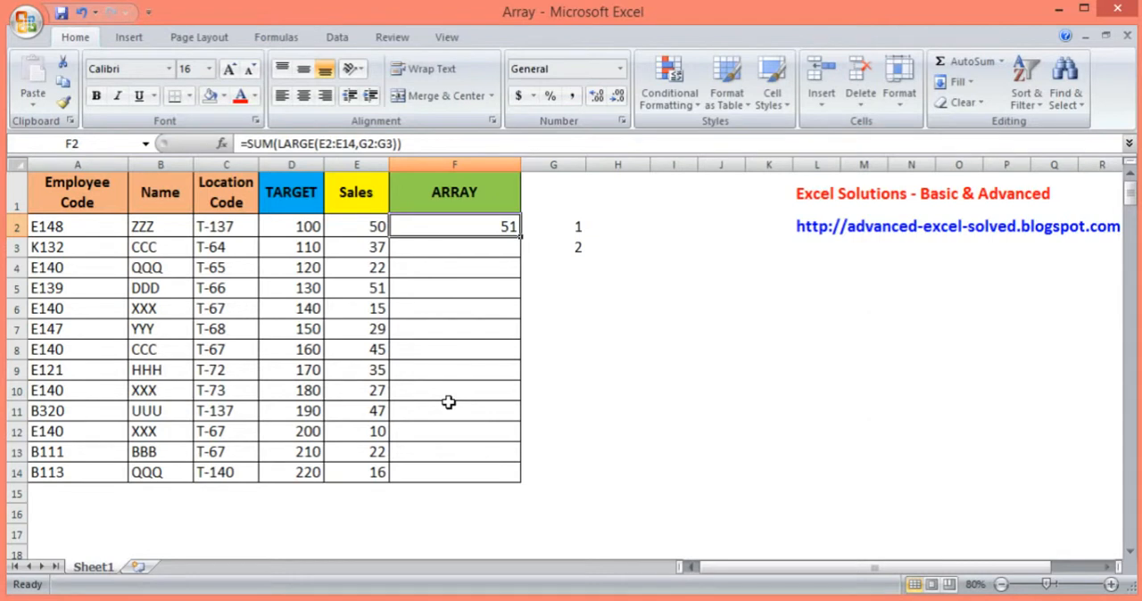
pyautogui.click(360, 144)
pyautogui.moveTo(361, 143); pyautogui.dragTo(394, 144)
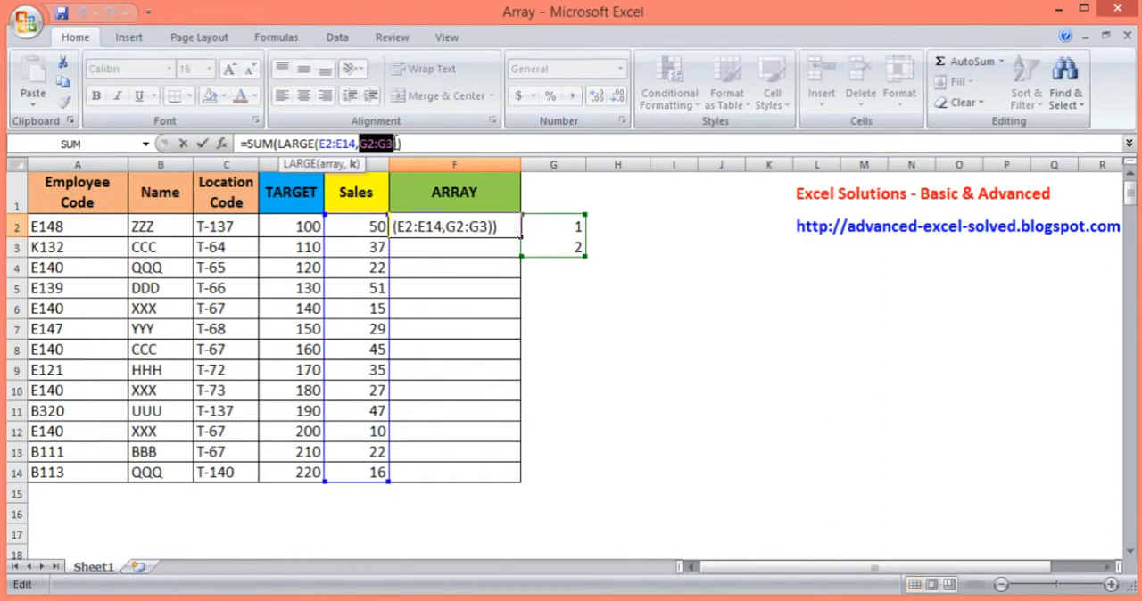
pyautogui.hotkey('ctrl', 'shift', 'Return')
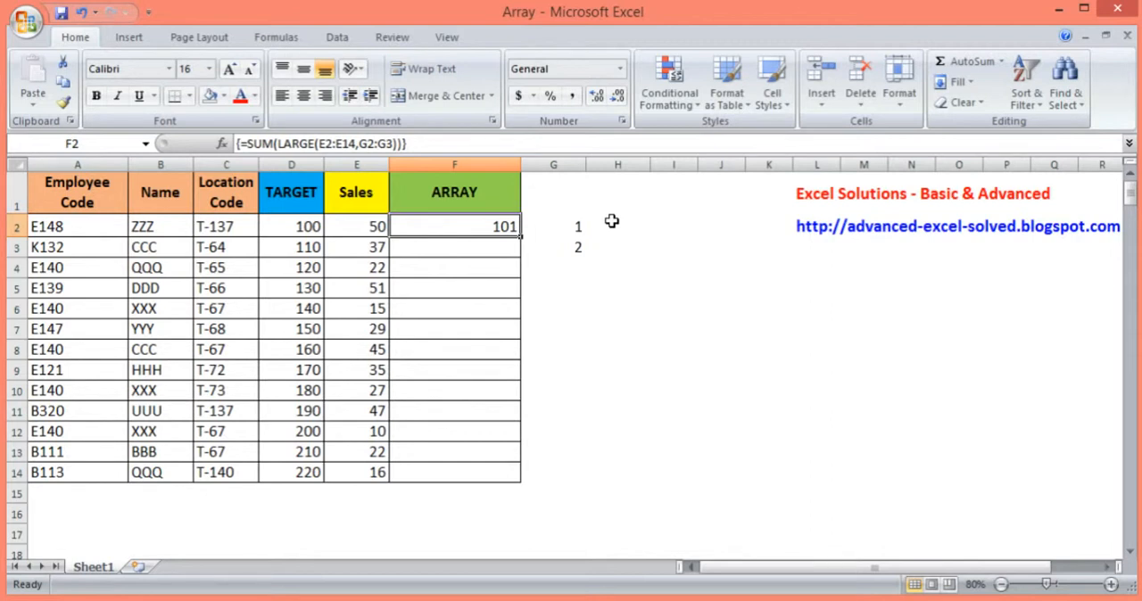
pyautogui.write('=')
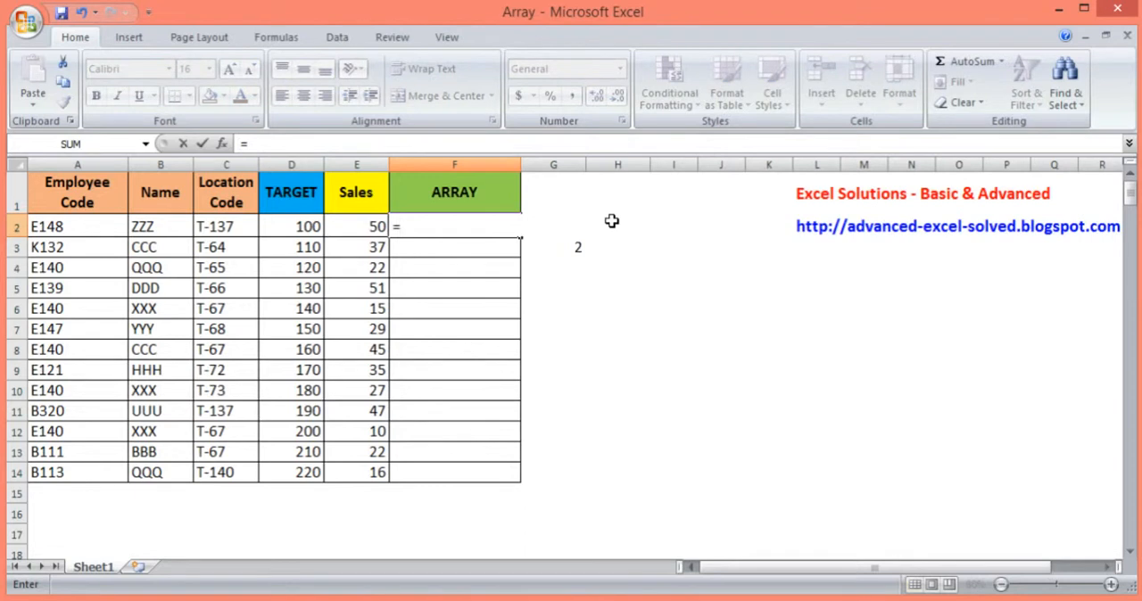
pyautogui.press('Escape')
# Clear the rank numbers from cells G2:G3
pyautogui.click(577, 230)
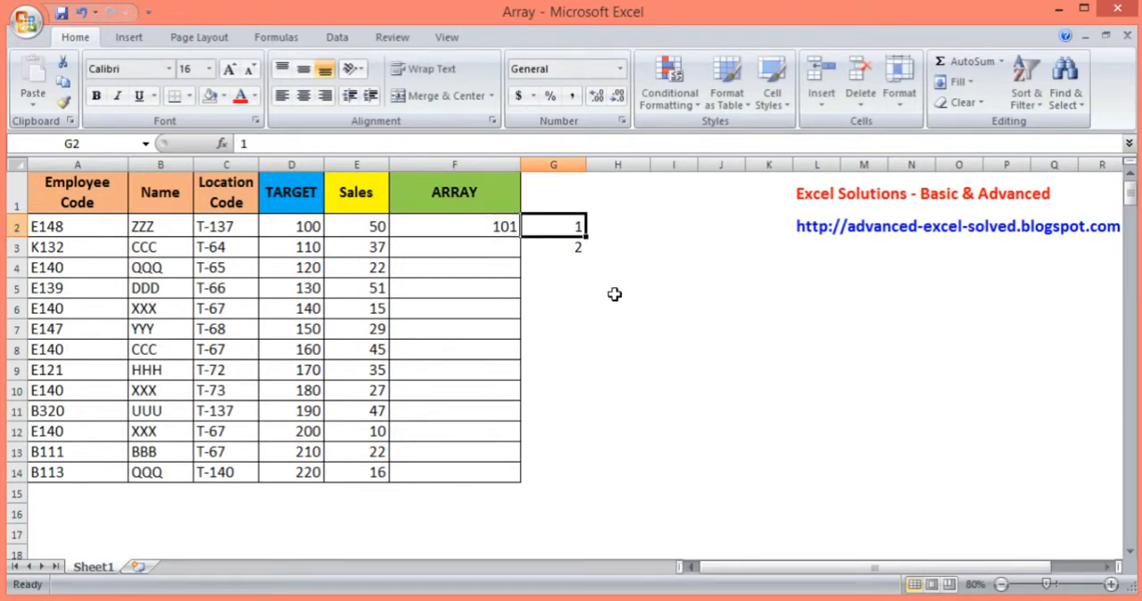
pyautogui.hotkey('shift', 'Down')
pyautogui.press('Delete')
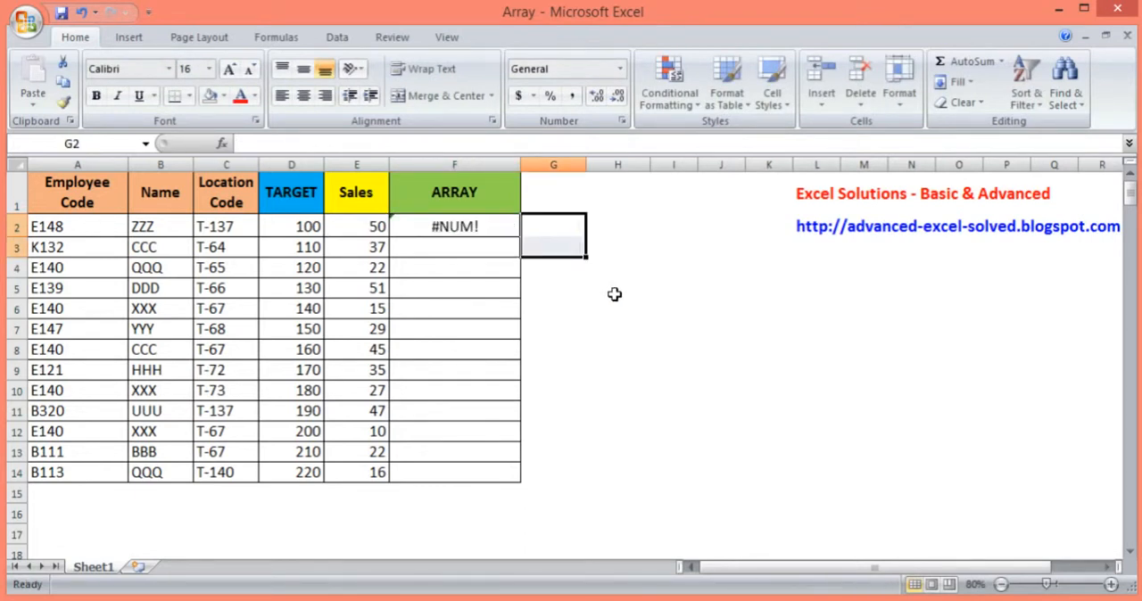
# Enter the formula =RANDBETWEEN(1,50) in cell G2
pyautogui.press('Up')
pyautogui.press('Down')
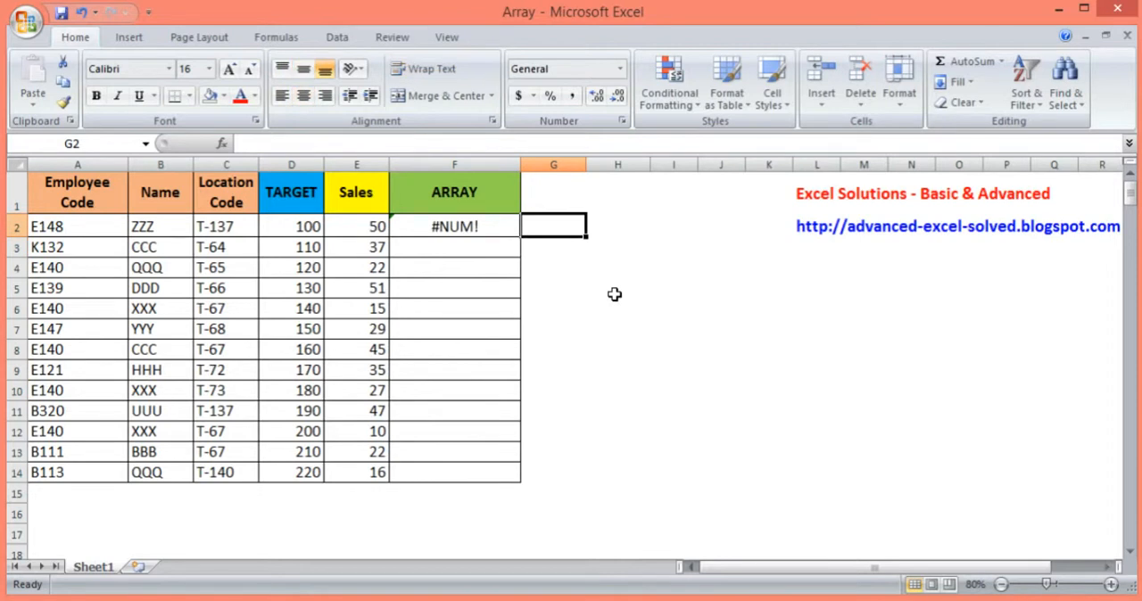
pyautogui.write('=ram')
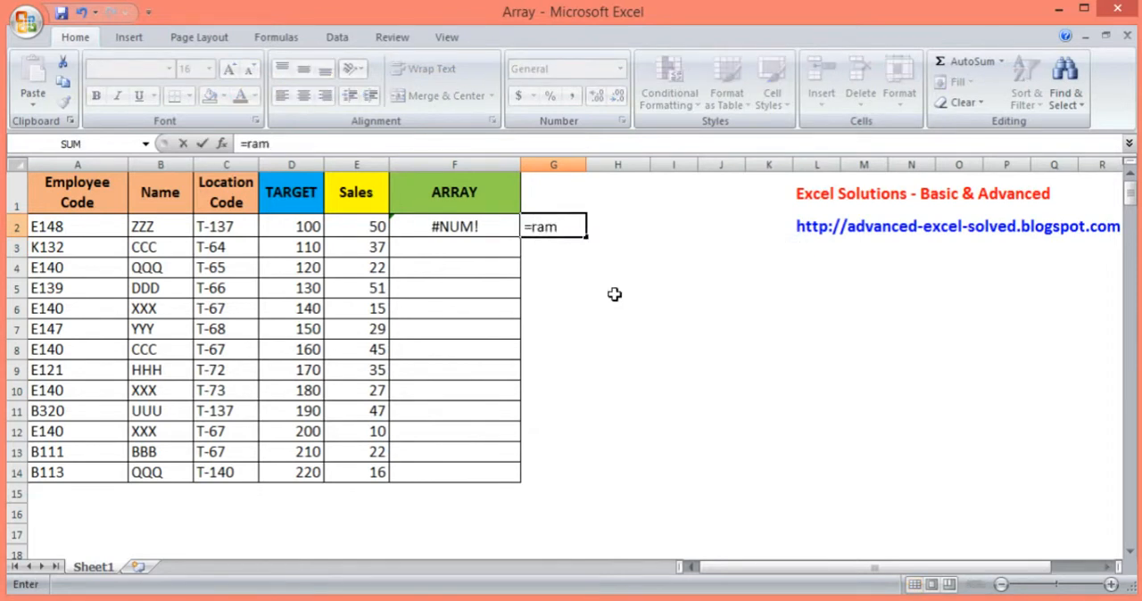
pyautogui.press('BackSpace')
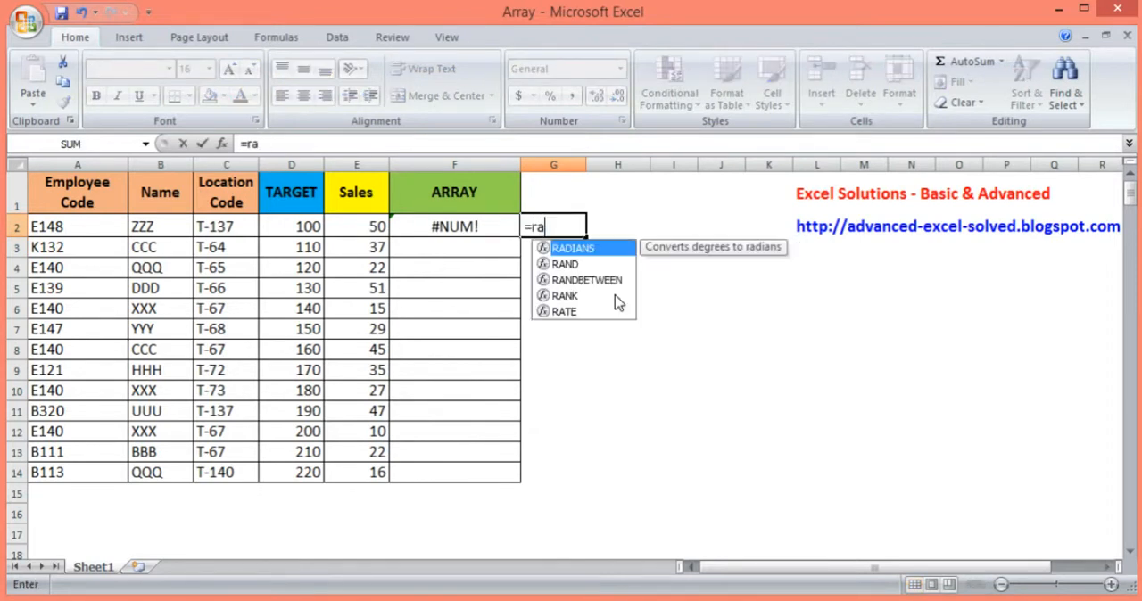
pyautogui.write('nd')
pyautogui.press('Down')
pyautogui.press('Tab')
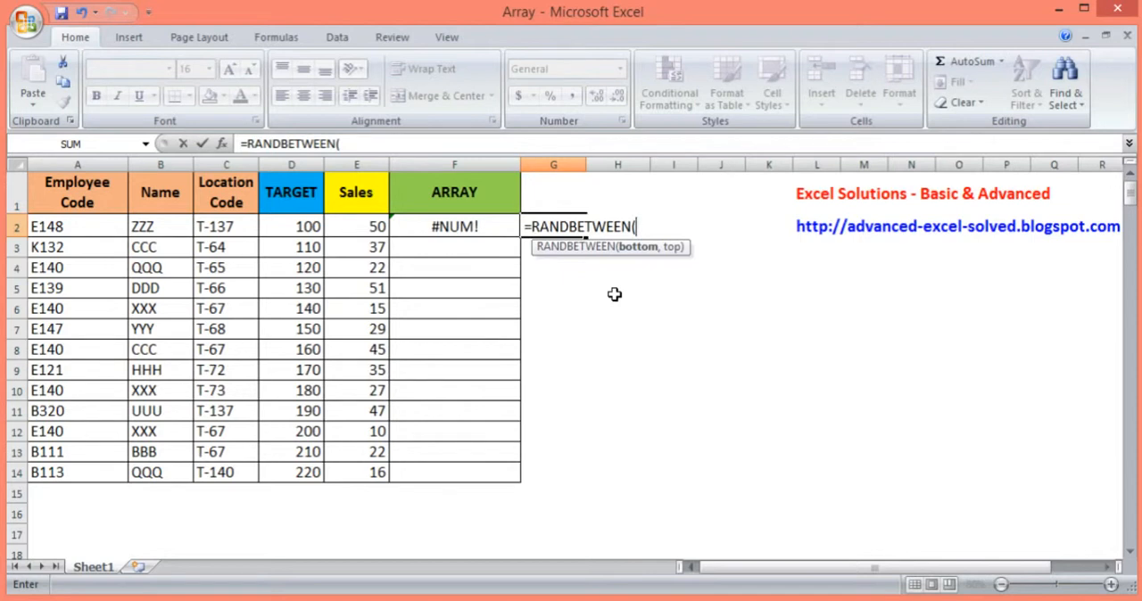
pyautogui.write('1,')
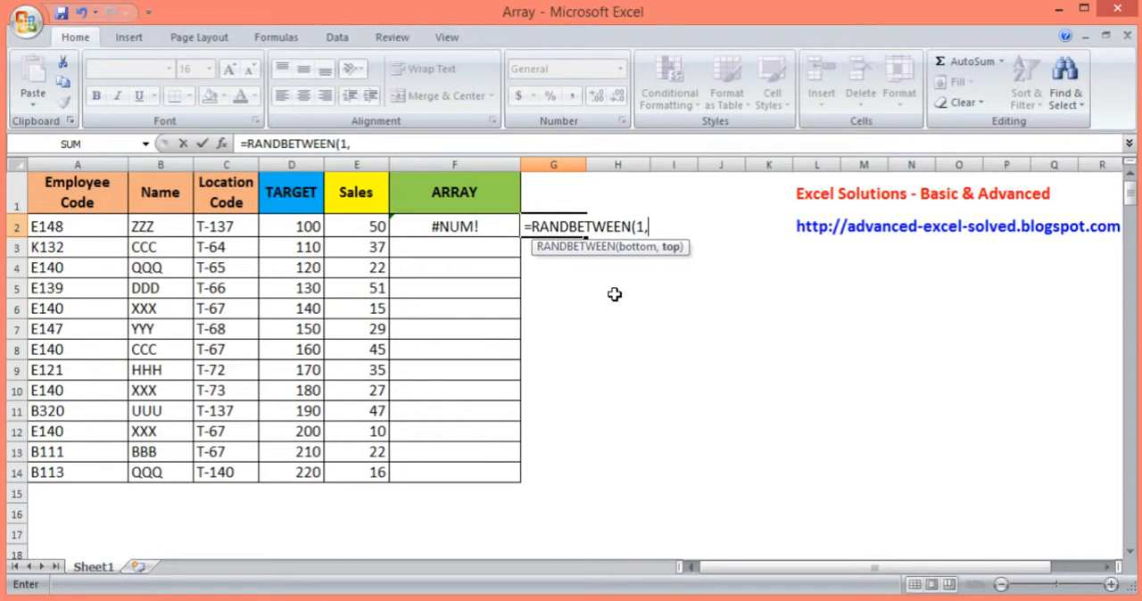
pyautogui.write('50)')
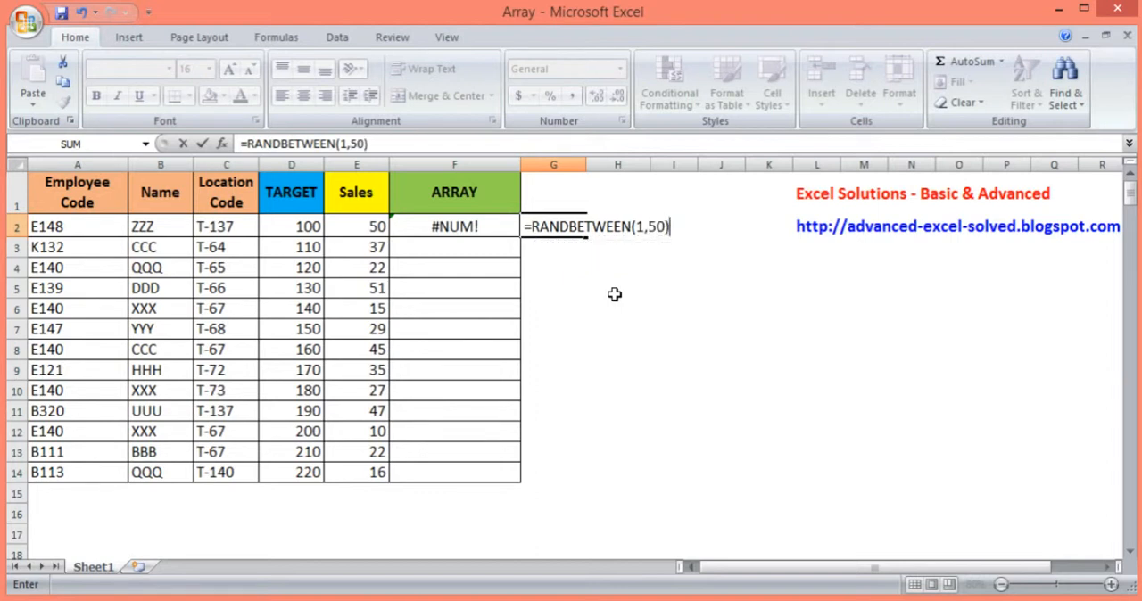
pyautogui.press('Return')
# Fill the RANDBETWEEN formula from G2 down to G66
pyautogui.click(573, 228)
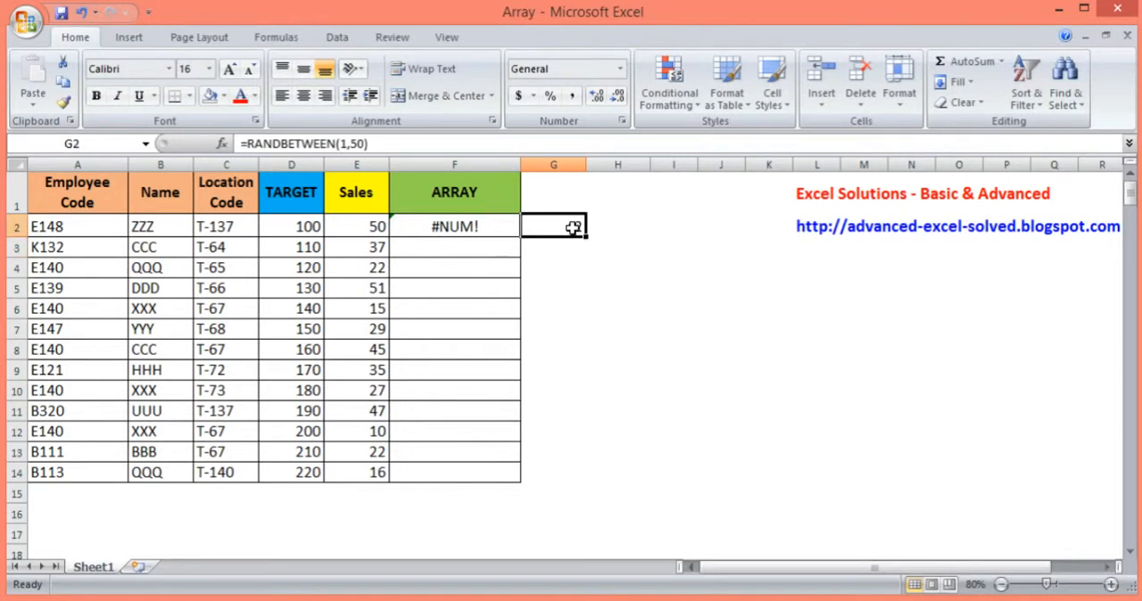
pyautogui.moveTo(586, 236); pyautogui.dragTo(592, 503)
pyautogui.moveTo(1132, 261)
pyautogui.mouseDown()
pyautogui.moveTo(1135, 185)
pyautogui.moveTo(1131, 253)
pyautogui.mouseUp()
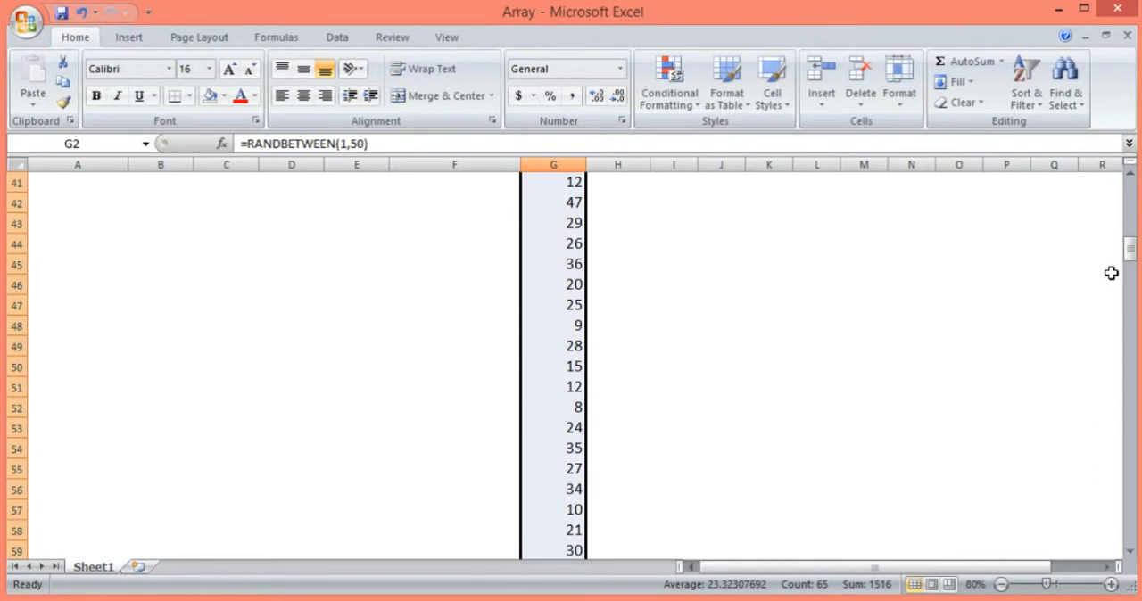
pyautogui.moveTo(1129, 249); pyautogui.dragTo(1134, 186)
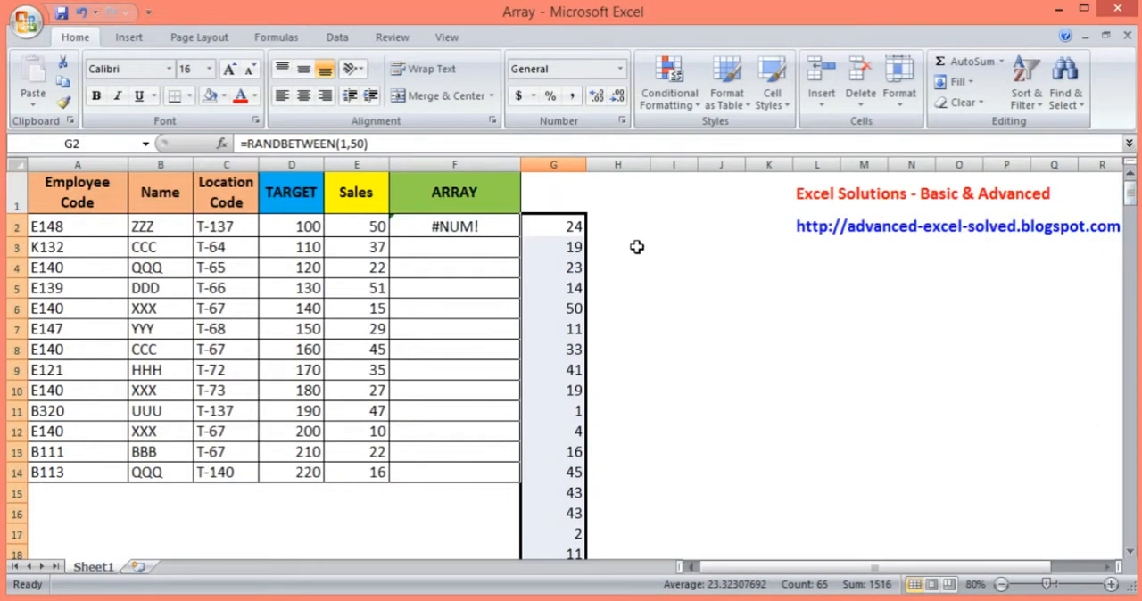
# Delete the SUM and LARGE array formula from cell F2
pyautogui.click(630, 224)
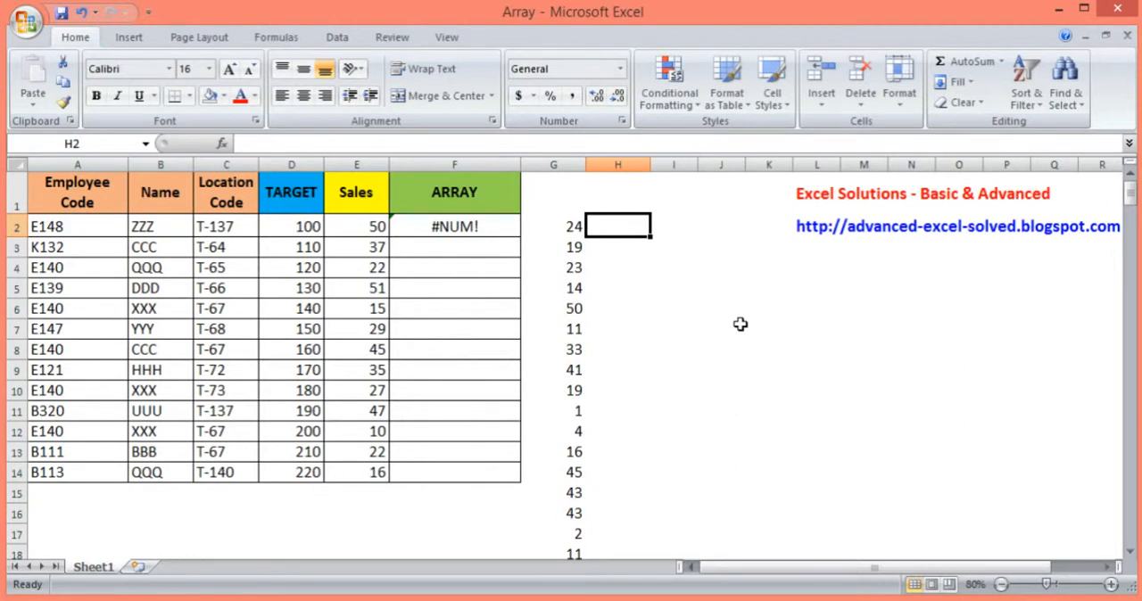
pyautogui.press('Left')
pyautogui.press('Left')
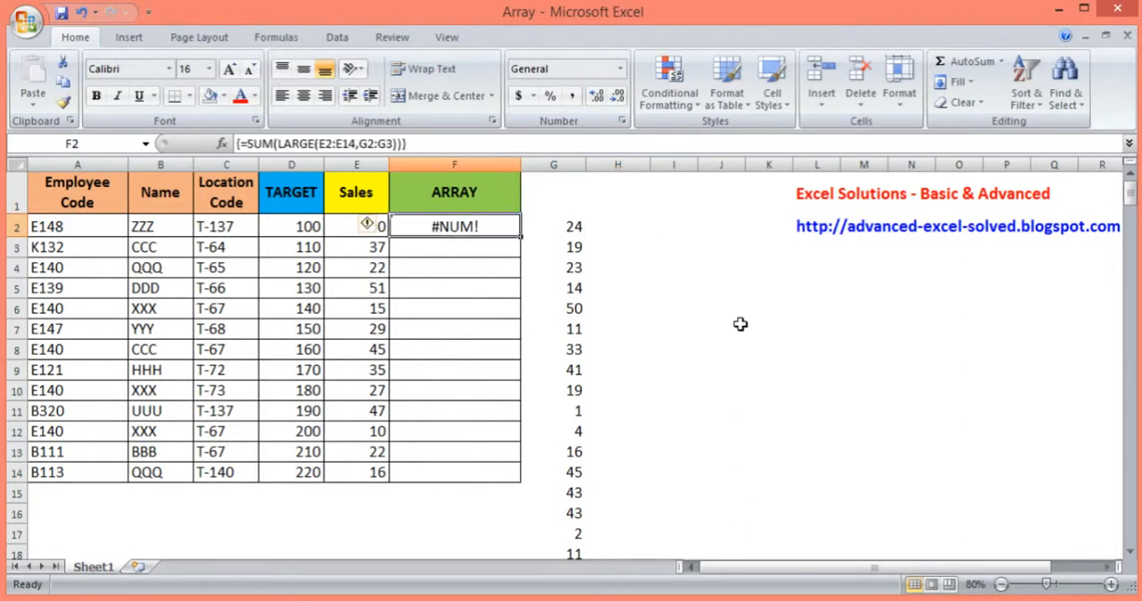
pyautogui.press('Delete')
pyautogui.press('Right')
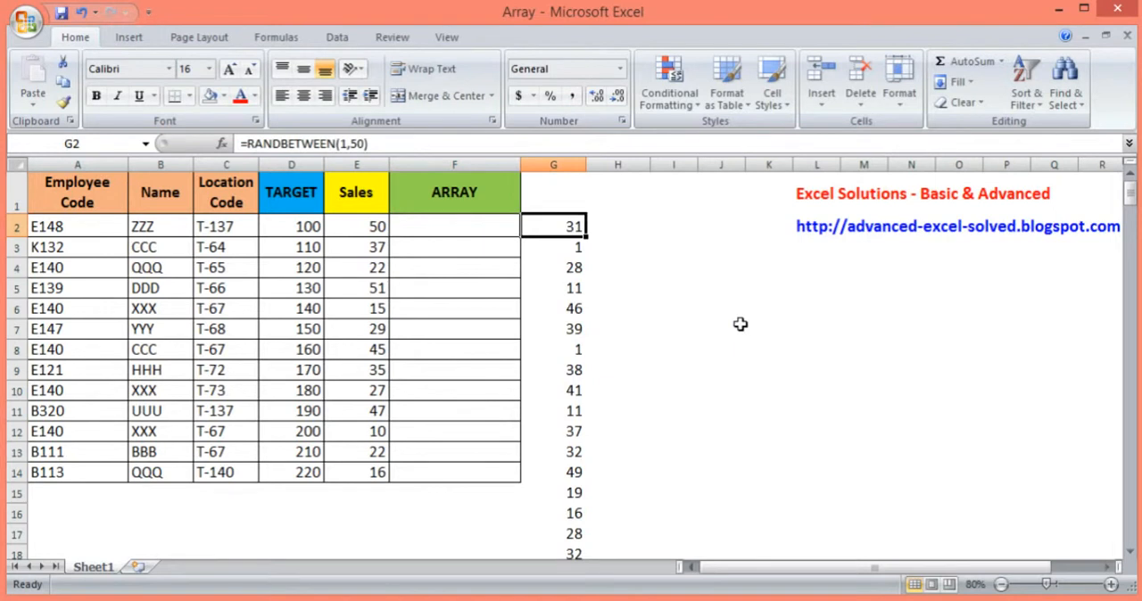
# Enter the rank numbers 1 and 2 in cells I2 and I3
pyautogui.hotkey('ctrl', 'shift', 'Down')
pyautogui.press('Up')
pyautogui.press('Right')
pyautogui.press('Down')
pyautogui.press('Right')
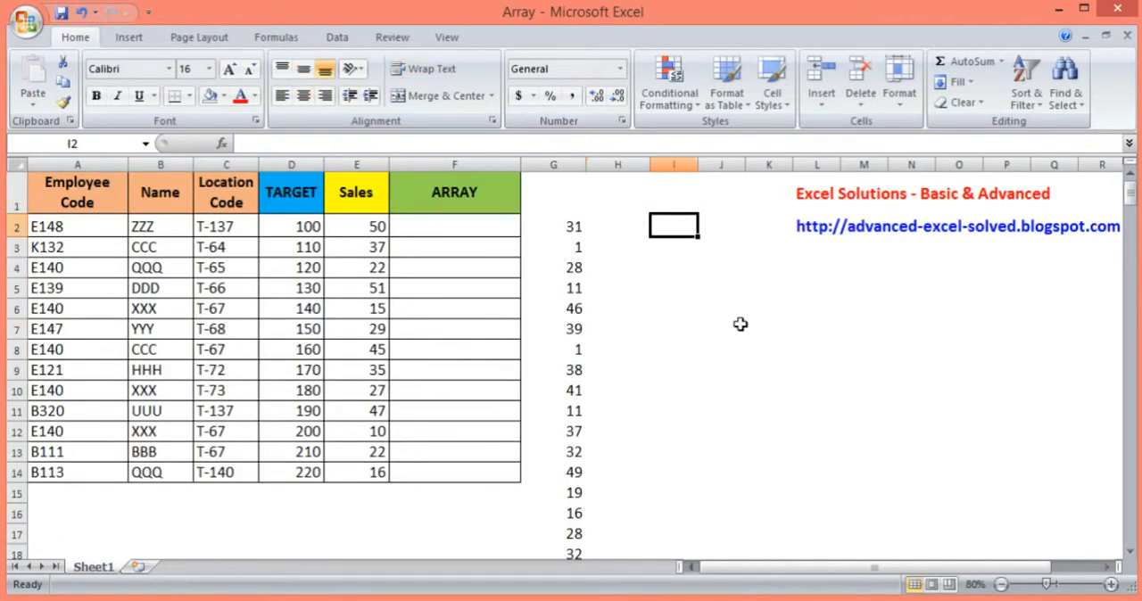
pyautogui.write('1')
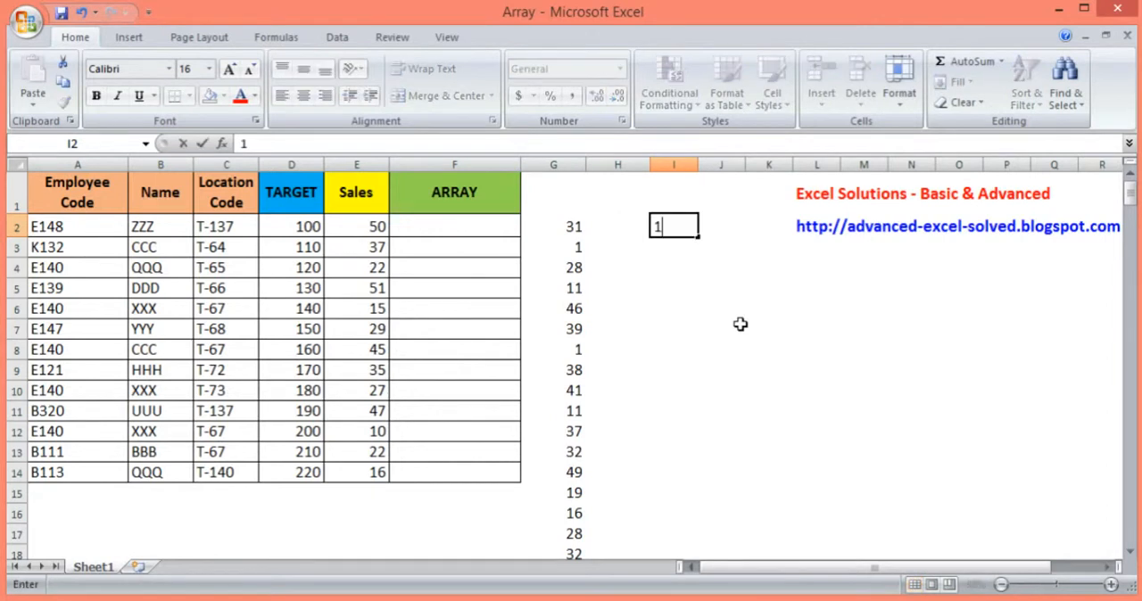
pyautogui.press('Return')
pyautogui.write('2')
pyautogui.press('Return')
pyautogui.press('Up')
pyautogui.press('Up')
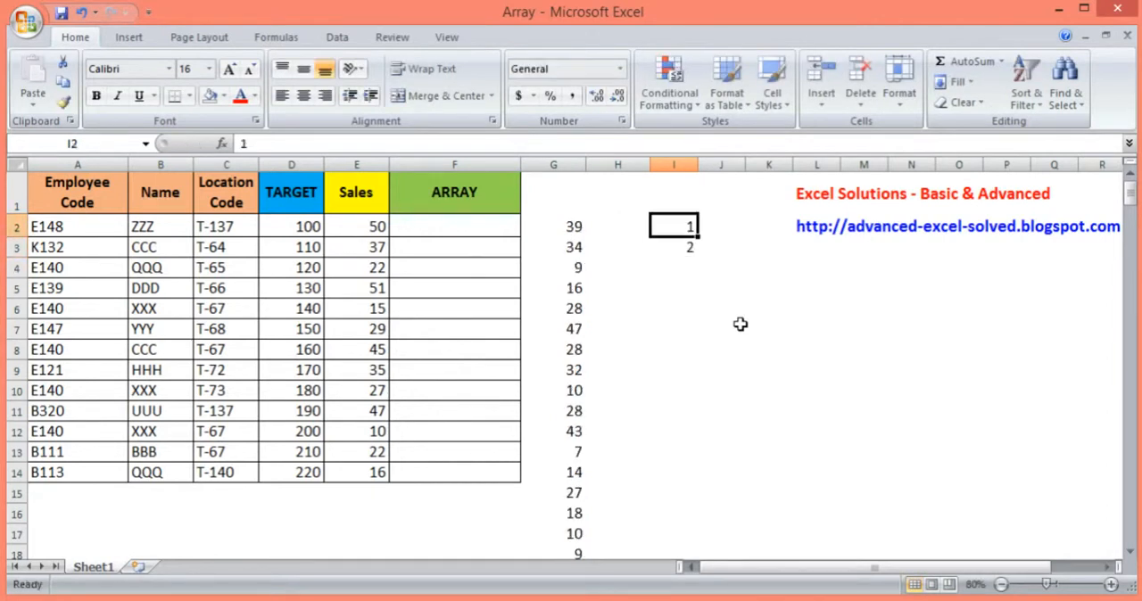
# Enter =I2:I3 in cell H2 as an array formula
pyautogui.press('Left')
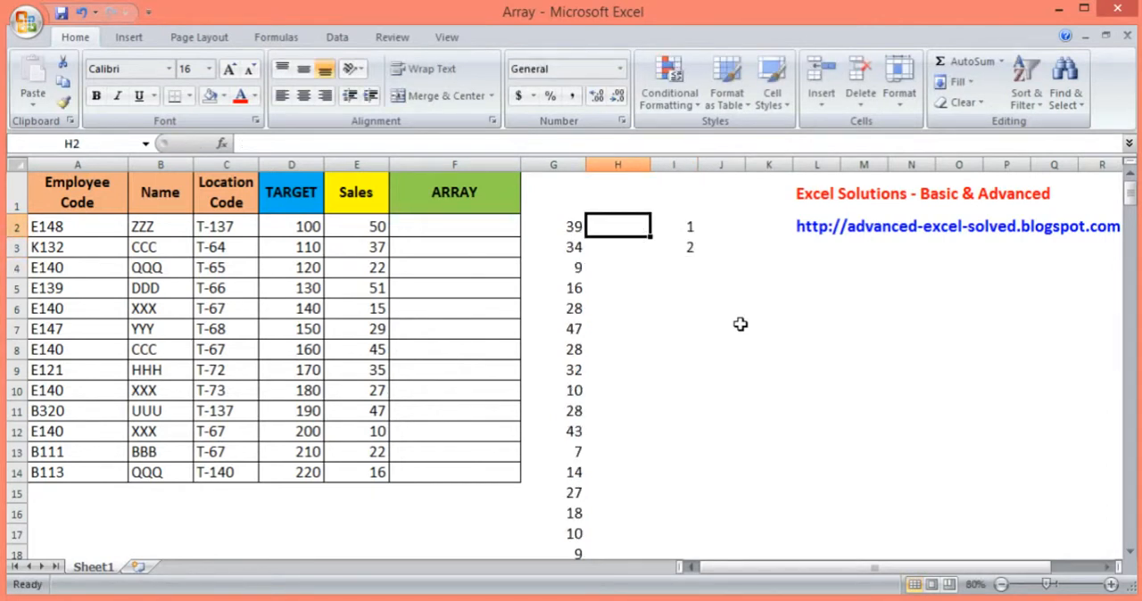
pyautogui.write('=')
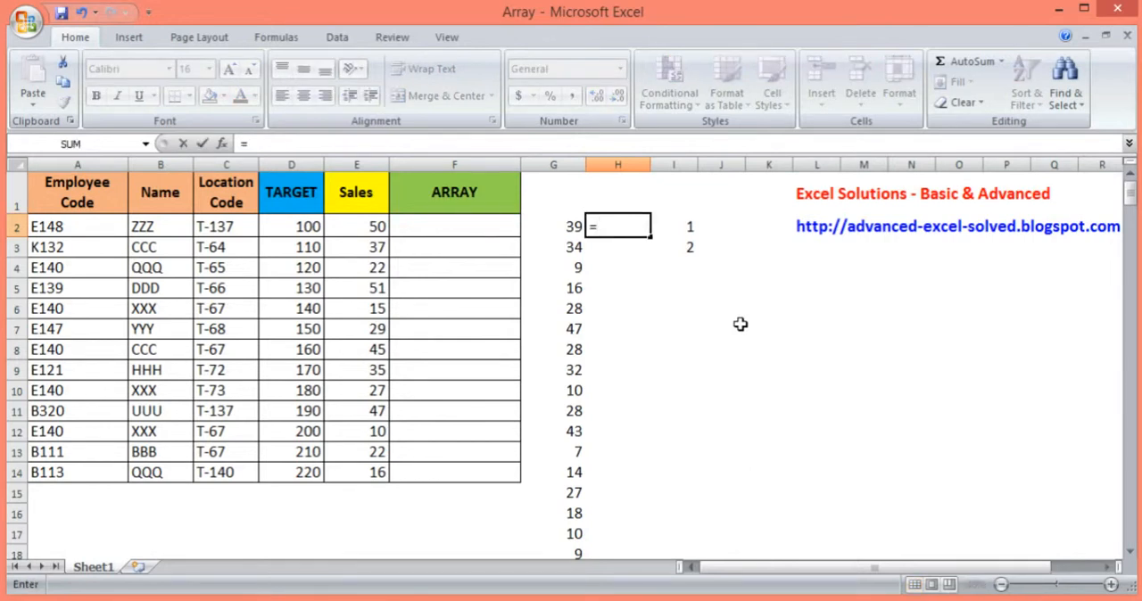
pyautogui.press('Right')
pyautogui.hotkey('shift', 'Down')
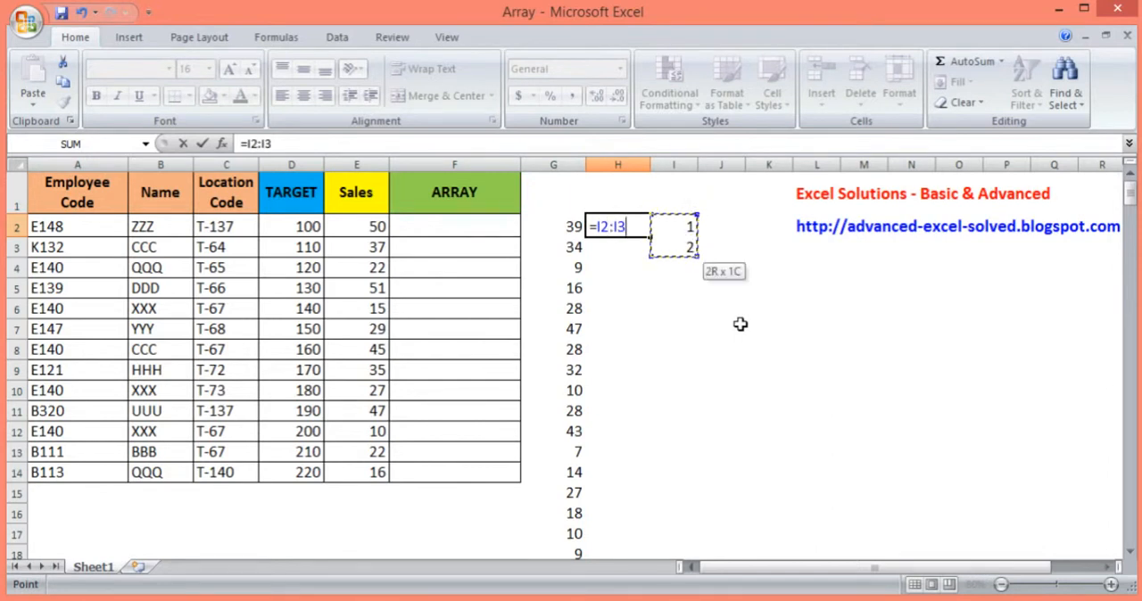
pyautogui.hotkey('ctrl', 'shift', 'Return')
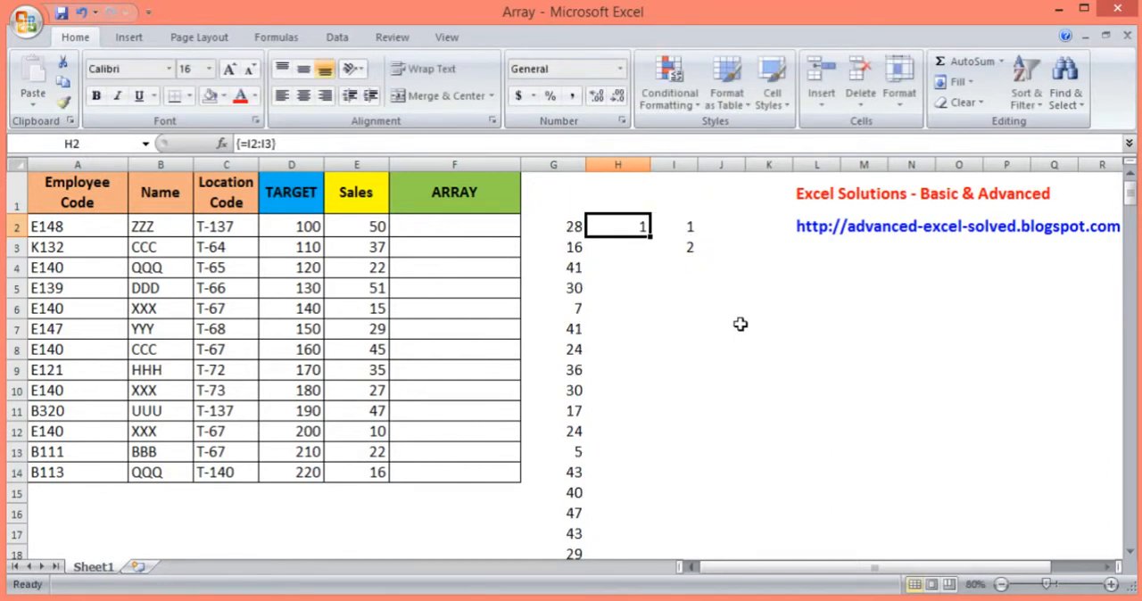
# Edit the H2 formula to insert the SUM and LARGE functions in front of the I2:I3 reference
pyautogui.click(246, 143)
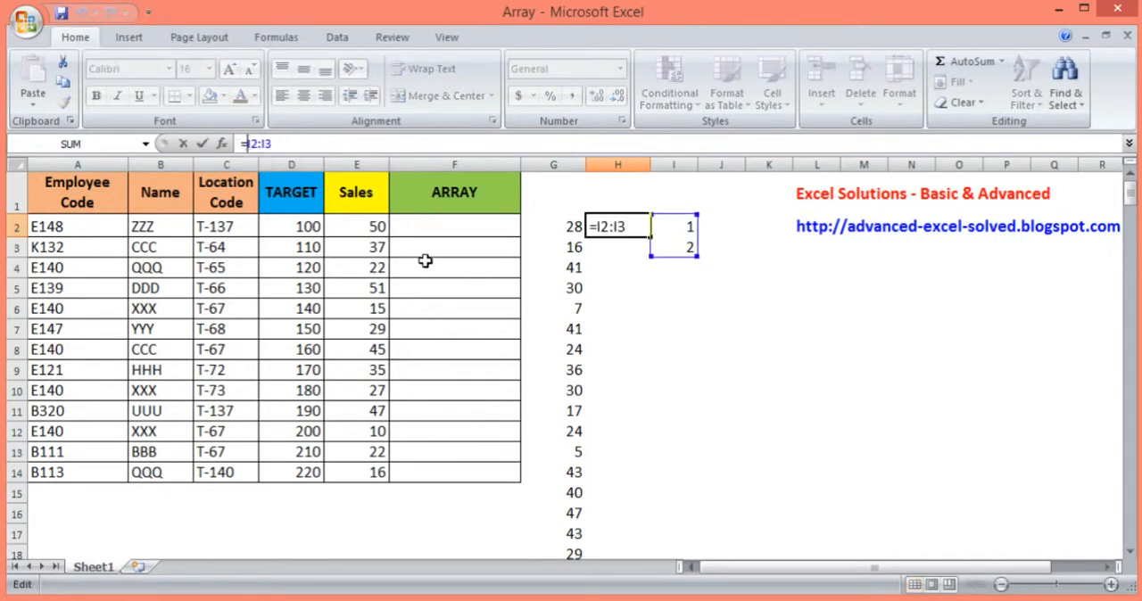
pyautogui.write('sum')
pyautogui.press('Tab')
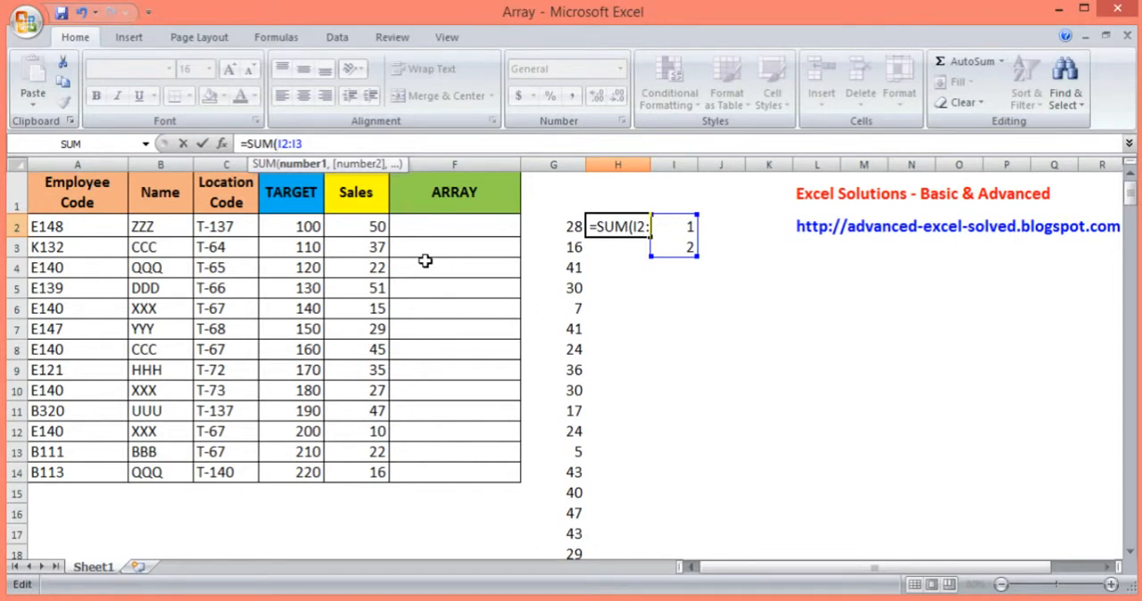
pyautogui.write('larg')
pyautogui.press('Tab')
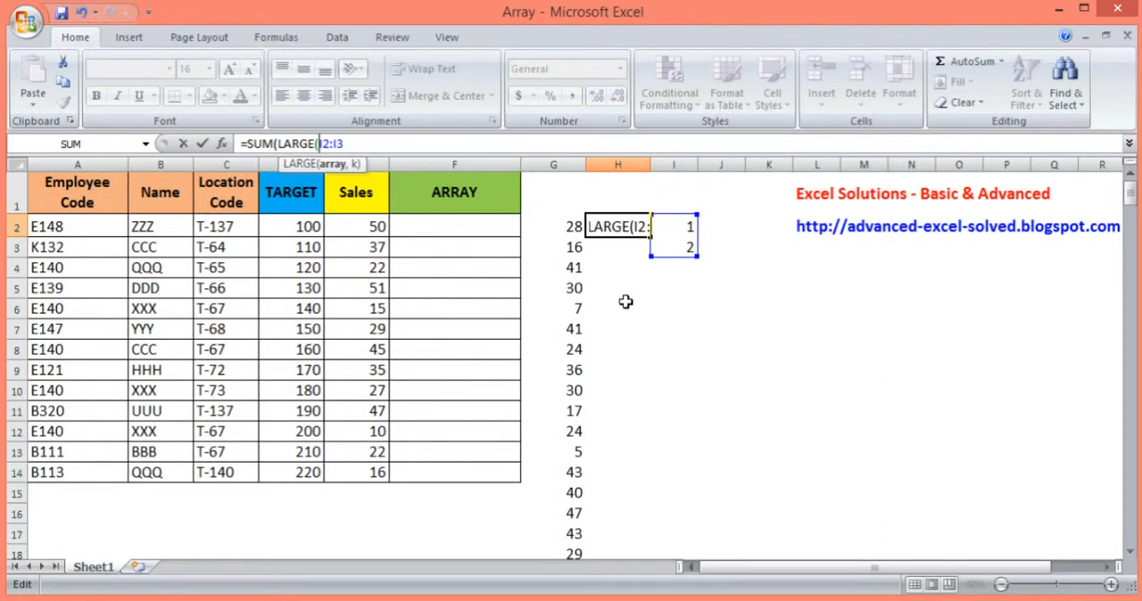
# Complete the H2 formula as =SUM(LARGE(G2:G66,I2:I3)) and enter it as an array formula
pyautogui.click(571, 225)
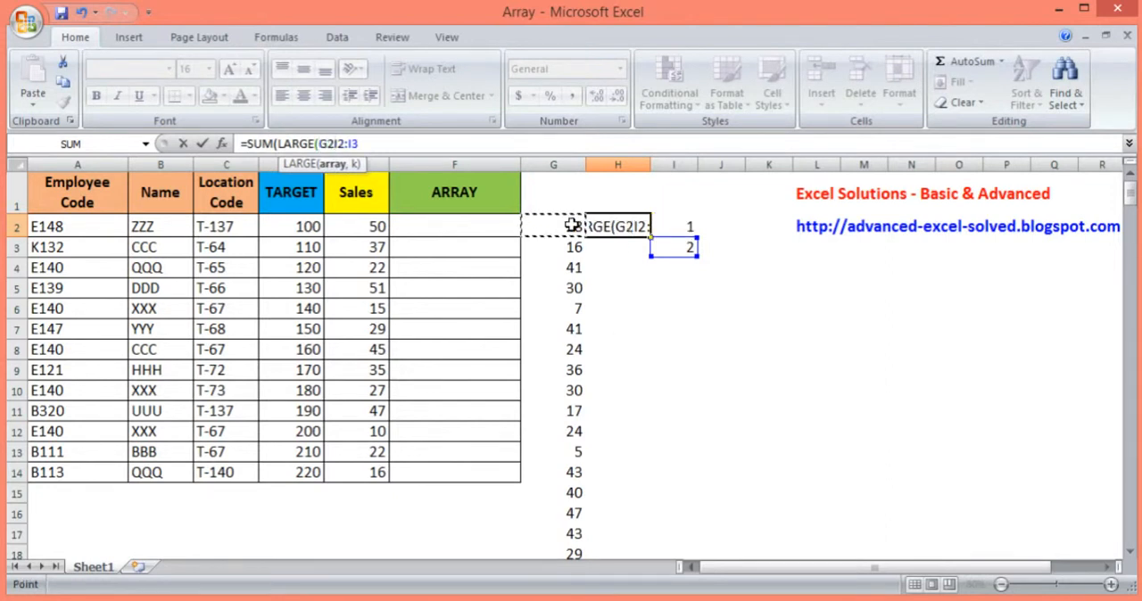
pyautogui.hotkey('ctrl', 'shift', 'Down')
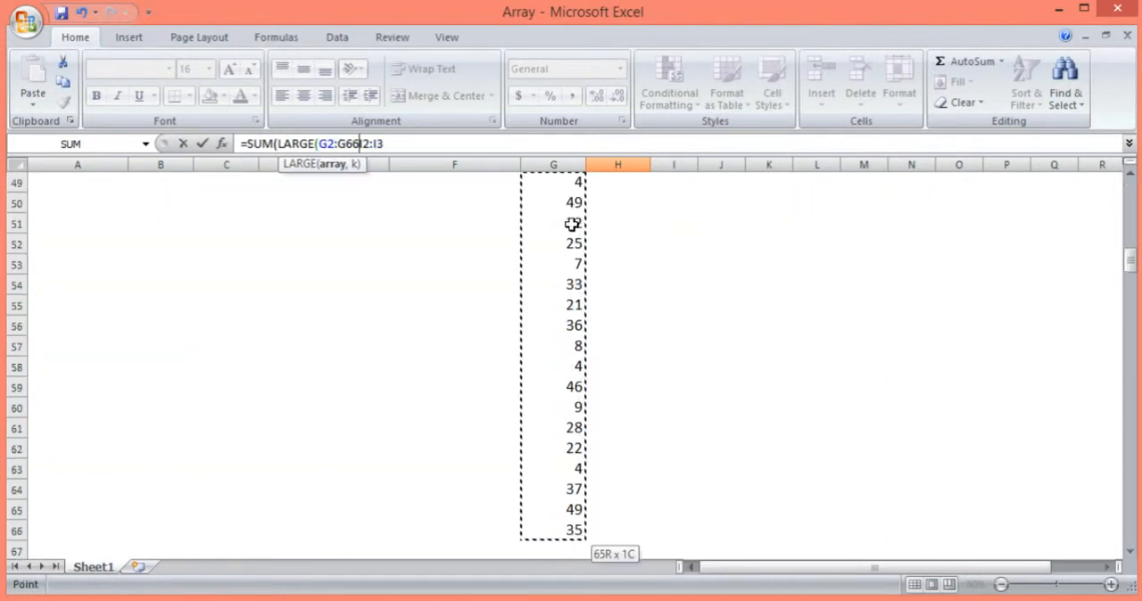
pyautogui.write(',')
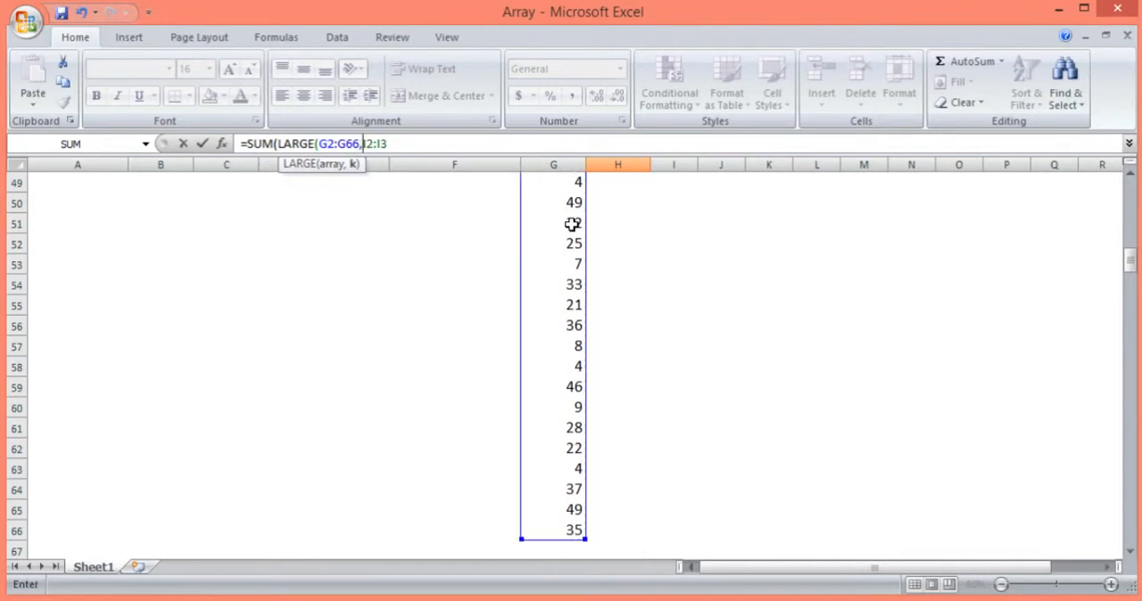
pyautogui.write('I2:I3')
pyautogui.click(401, 144)
pyautogui.write('))')
pyautogui.moveTo(362, 145); pyautogui.dragTo(392, 145)
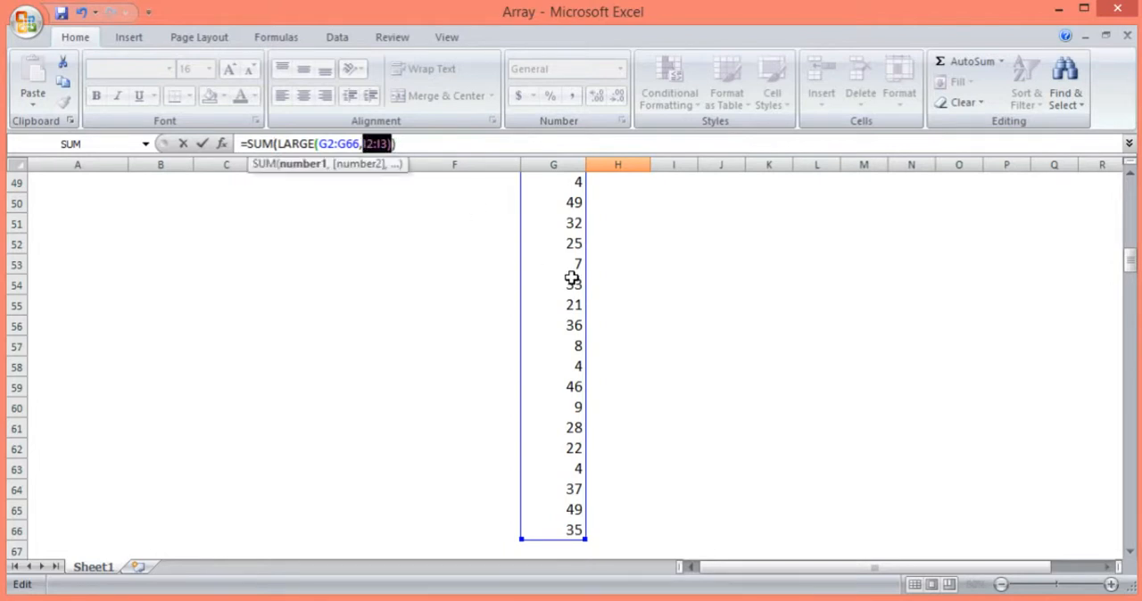
pyautogui.hotkey('ctrl', 'shift', 'Return')
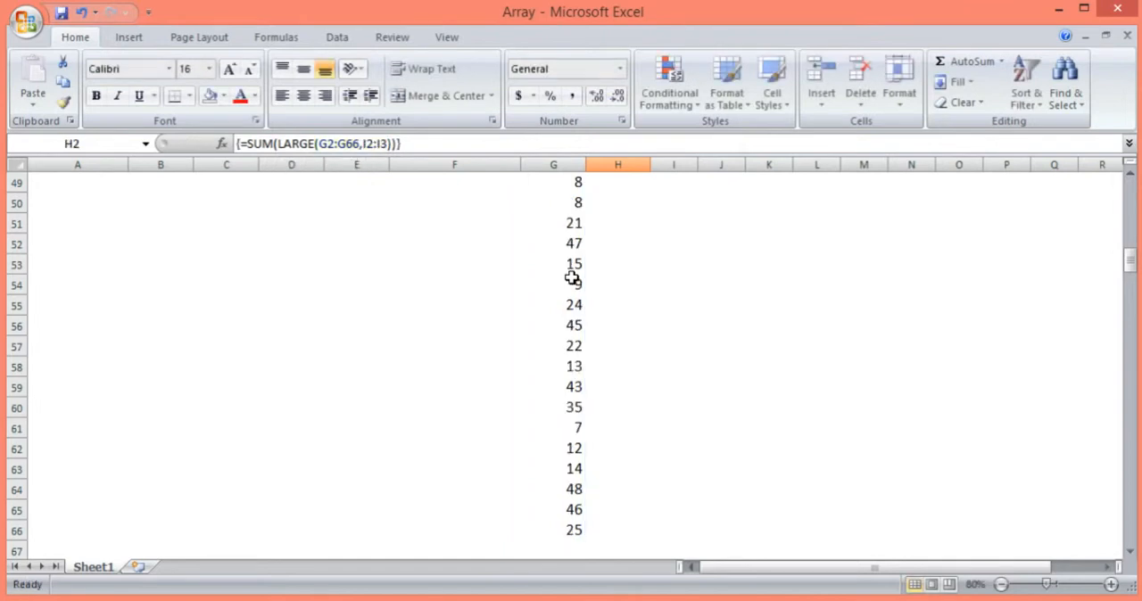
pyautogui.scroll(16, 572, 278)
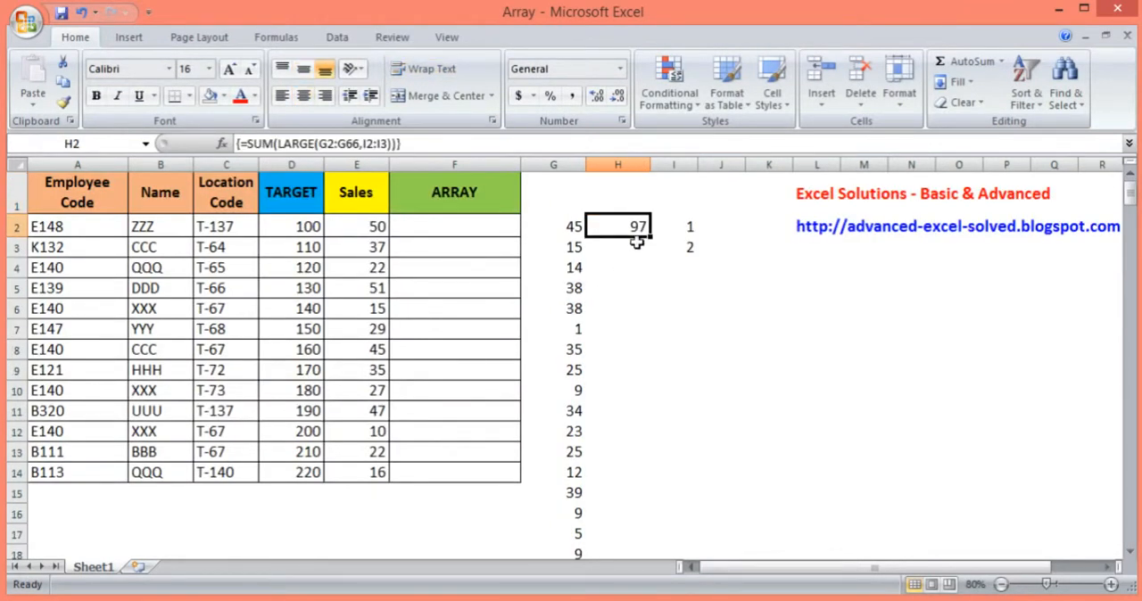
# Enter =LARGE(G2:G66,1) in cell H5 to return the largest random number
pyautogui.click(575, 225)
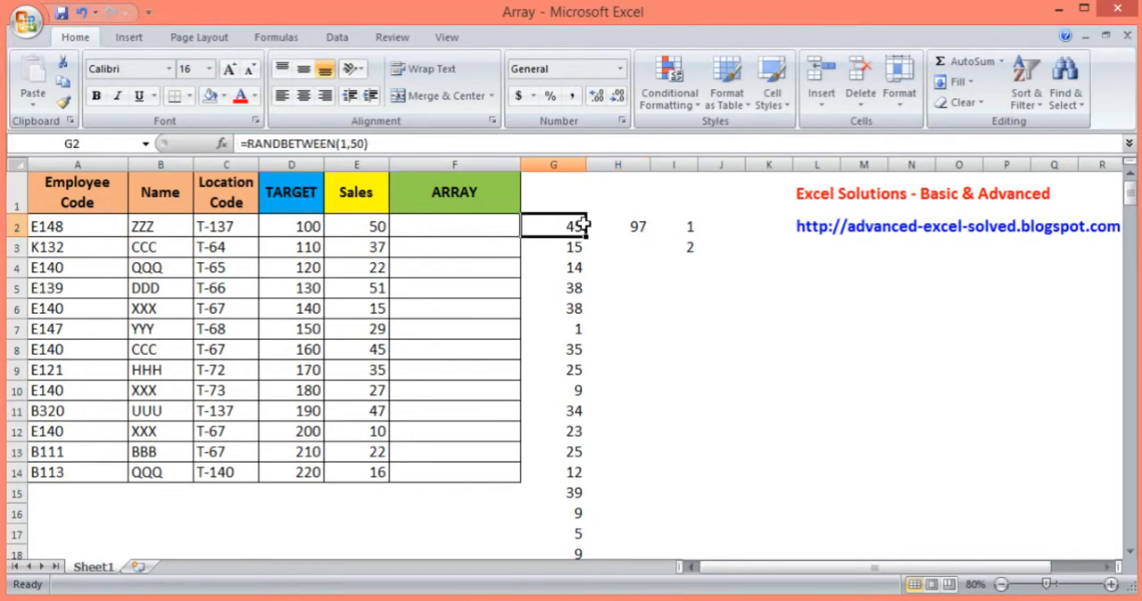
pyautogui.click(578, 202)
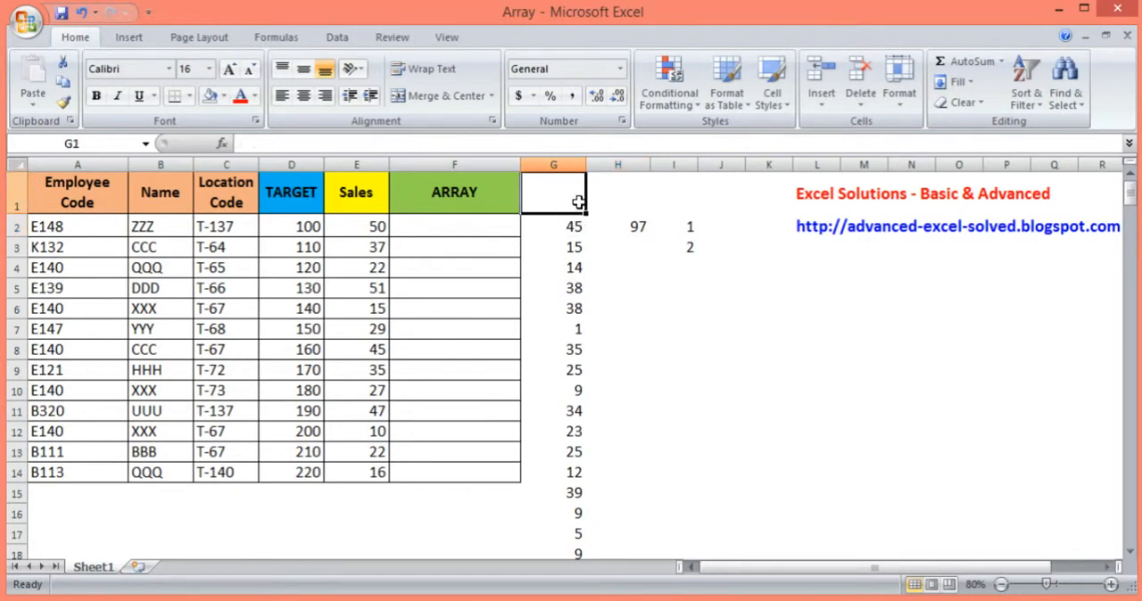
pyautogui.click(633, 286)
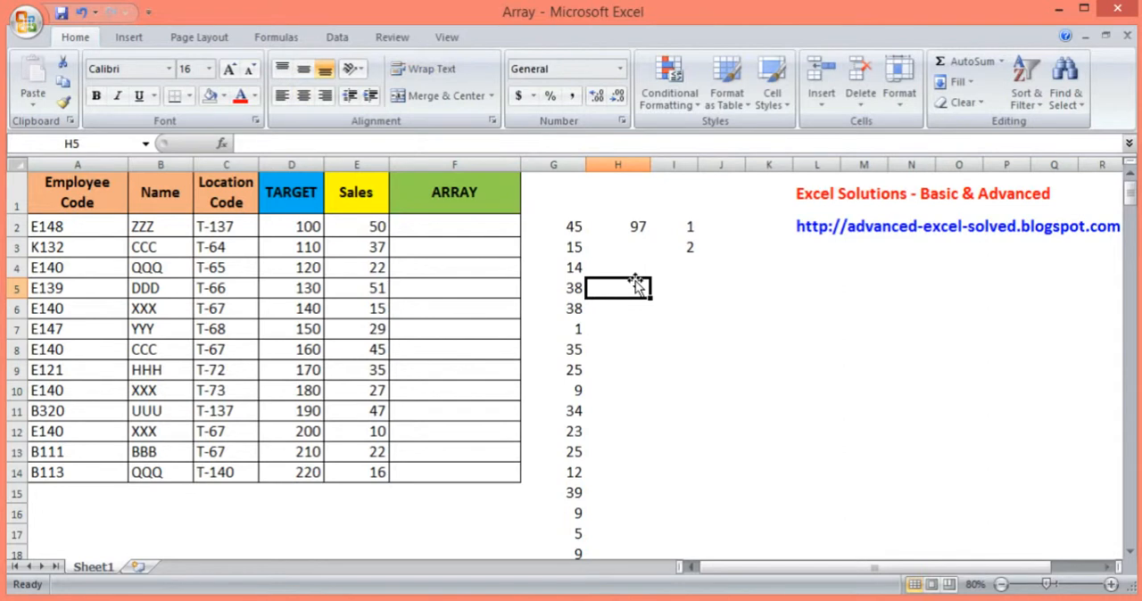
pyautogui.write('=large')
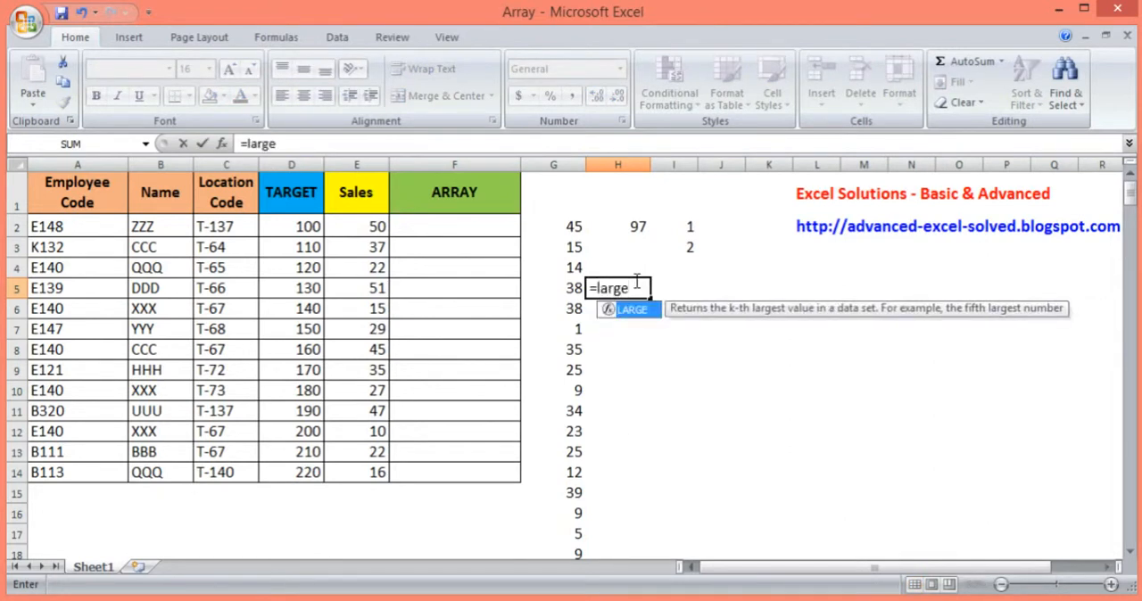
pyautogui.press('Tab')
pyautogui.press('Up')
pyautogui.press('Left')
pyautogui.press('Up')
pyautogui.press('Up')
pyautogui.hotkey('ctrl', 'shift', 'Down')
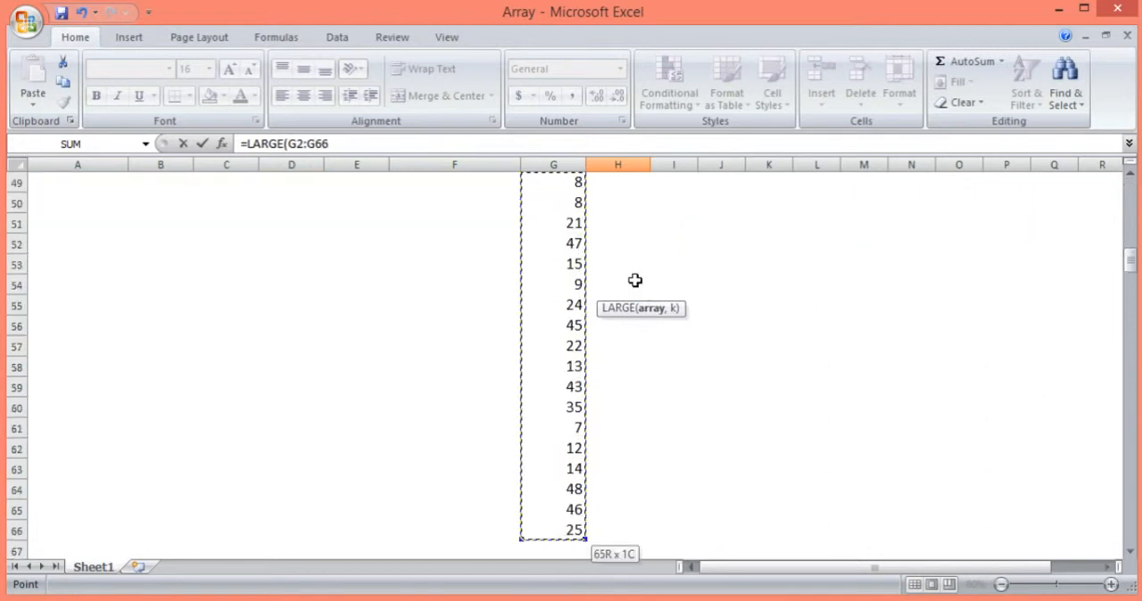
pyautogui.write(',1')
pyautogui.press('Return')
pyautogui.press('Up')
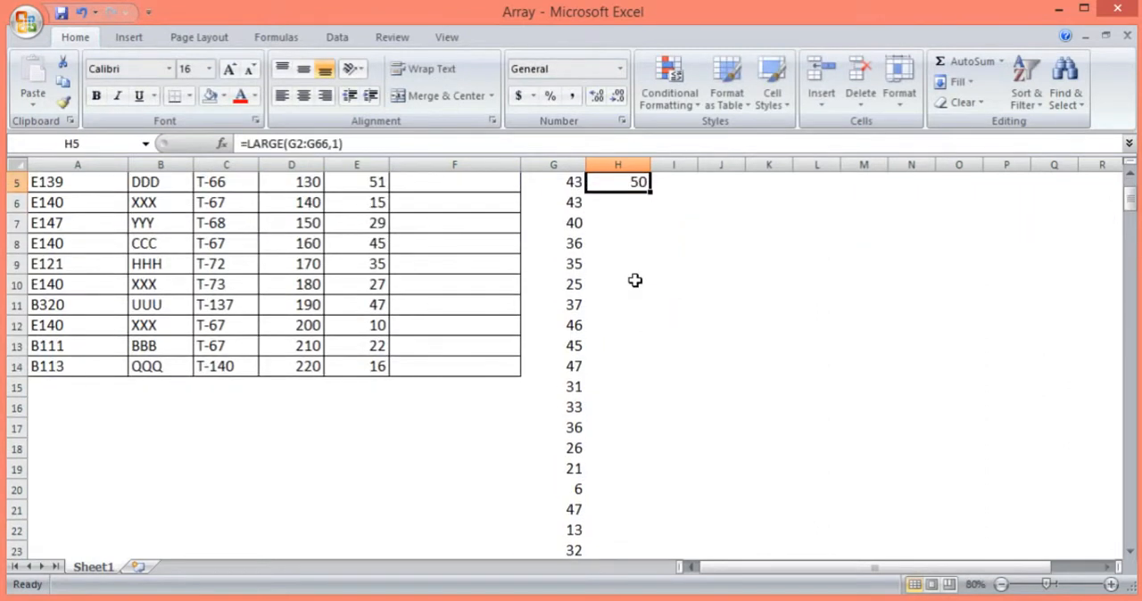
# Enter =LARGE(G2:G66,2) in cell H6 to return the second-largest random number
pyautogui.press('Down')
pyautogui.write('=large')
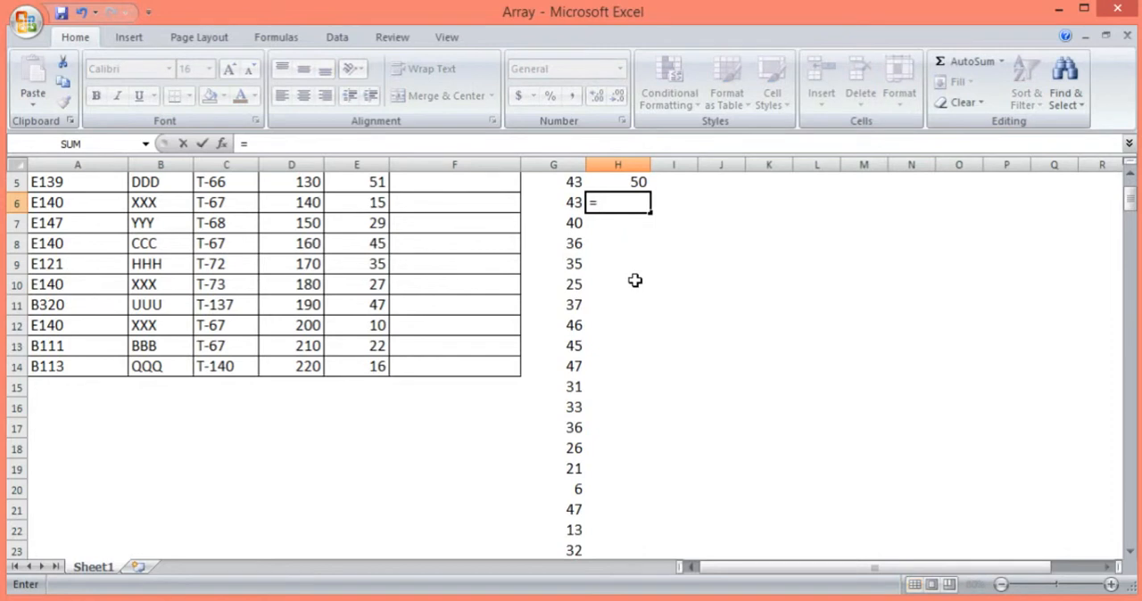
pyautogui.press('Tab')
pyautogui.press('Up')
pyautogui.press('Up')
pyautogui.press('Left')
pyautogui.press('Up')
pyautogui.press('Up')
pyautogui.press('Up')
pyautogui.press('Down')
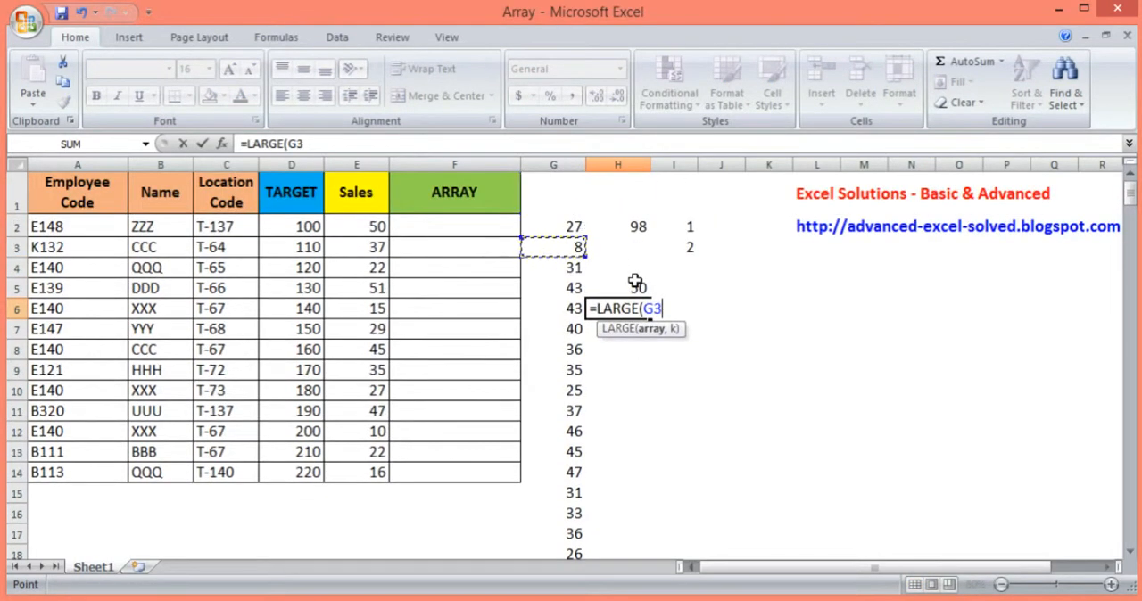
pyautogui.hotkey('ctrl', 'shift', 'Down')
pyautogui.write(',2')
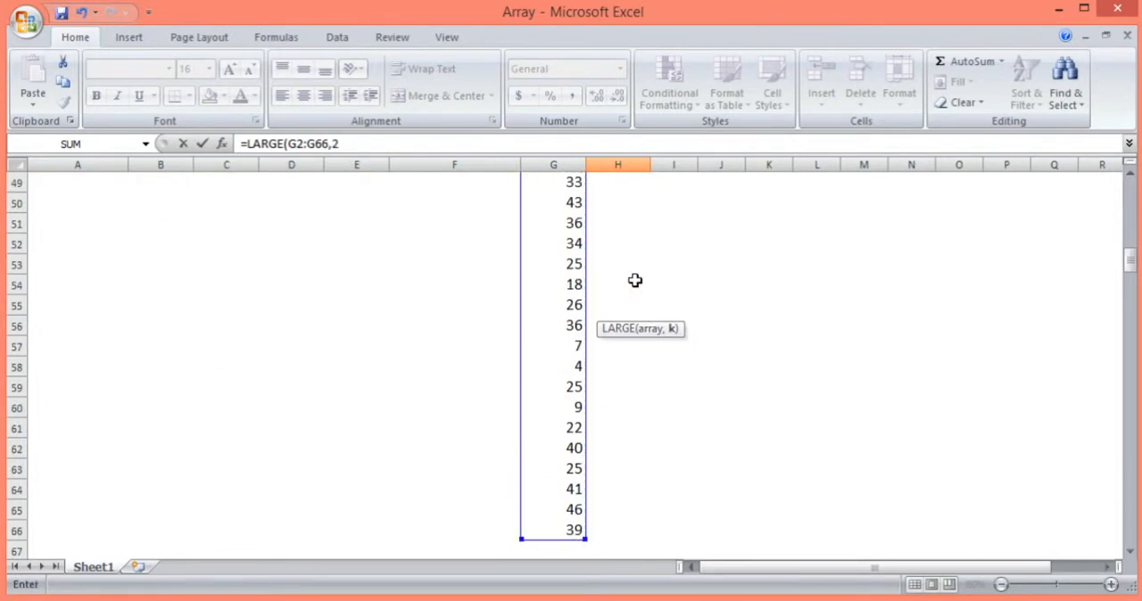
pyautogui.press('Return')
# Compare the sum of the two LARGE results in H5:H6 with the array formula result in H2
pyautogui.press('Up')
pyautogui.press('Up')
pyautogui.hotkey('shift', 'Down')
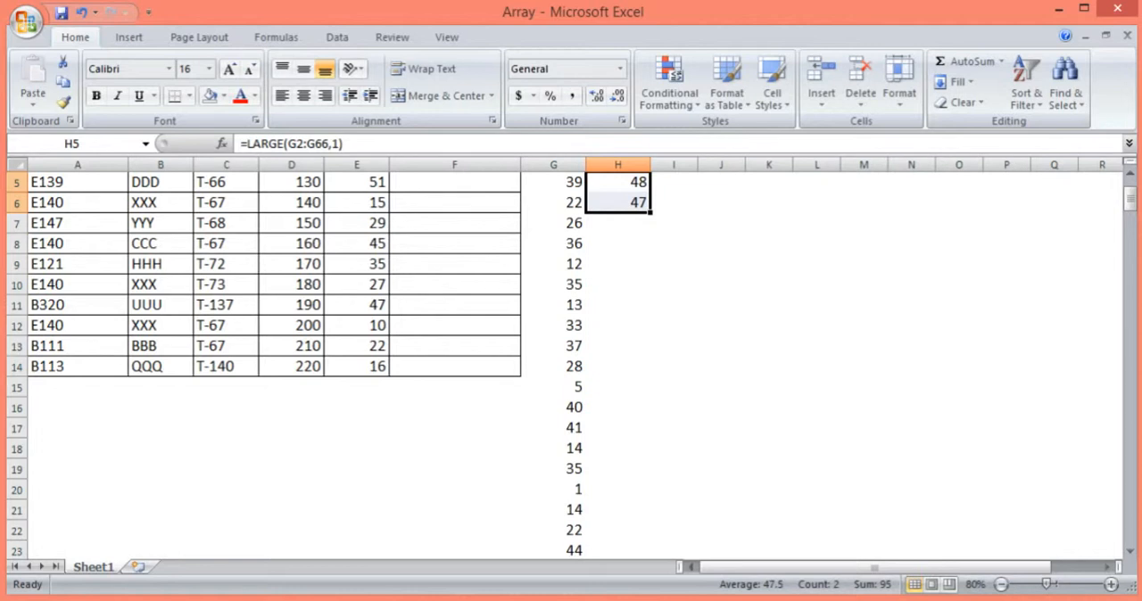
pyautogui.click(1130, 176)
pyautogui.click(1130, 175)
pyautogui.click(1130, 176)
pyautogui.click(1130, 176)
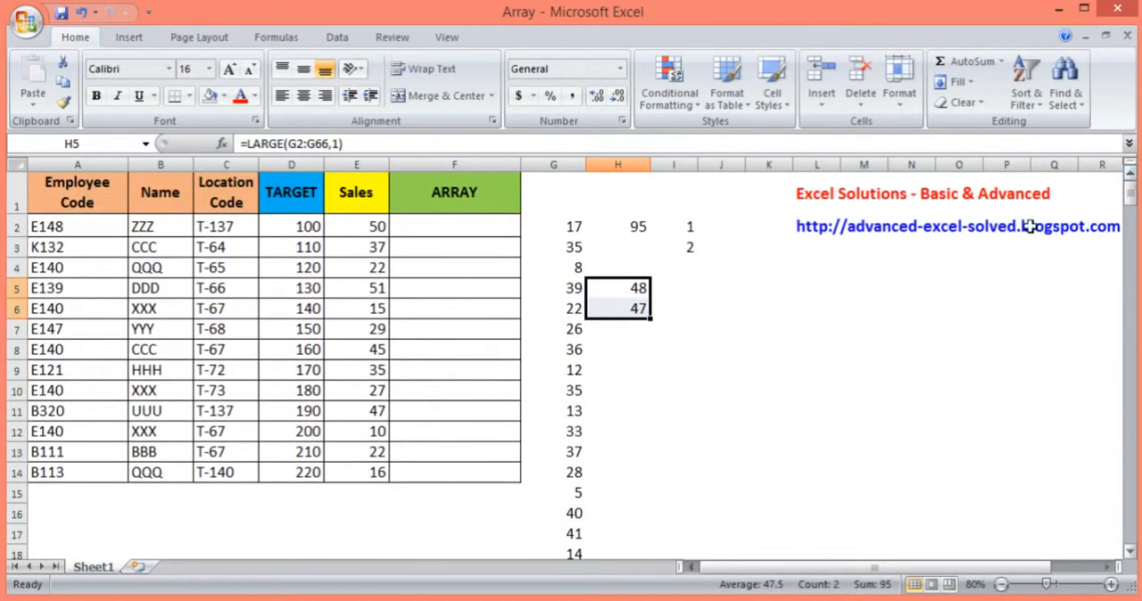
pyautogui.click(635, 226)
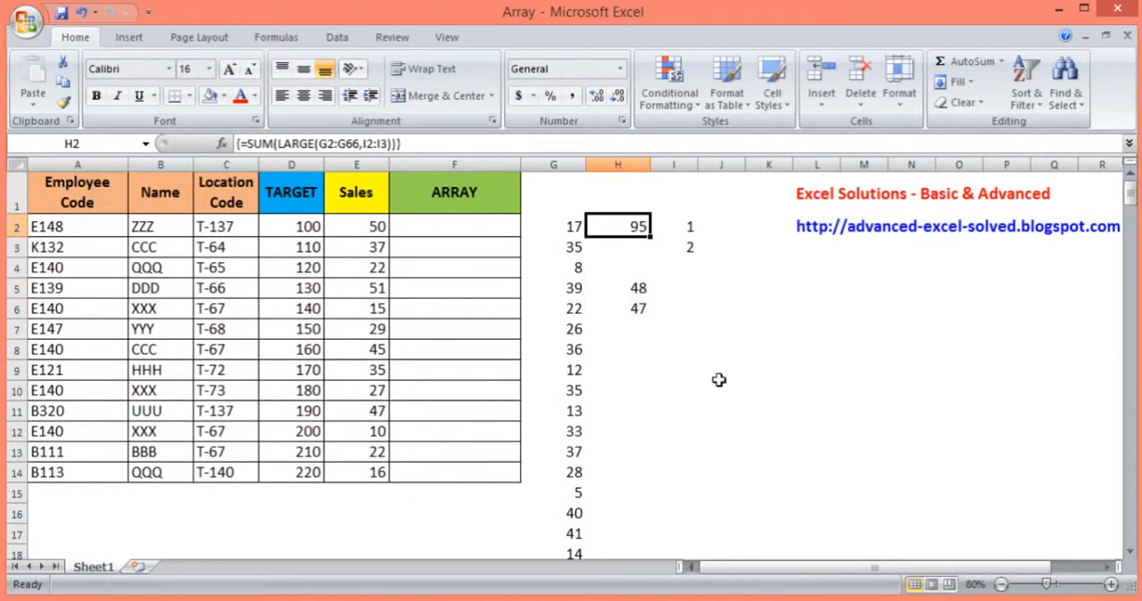